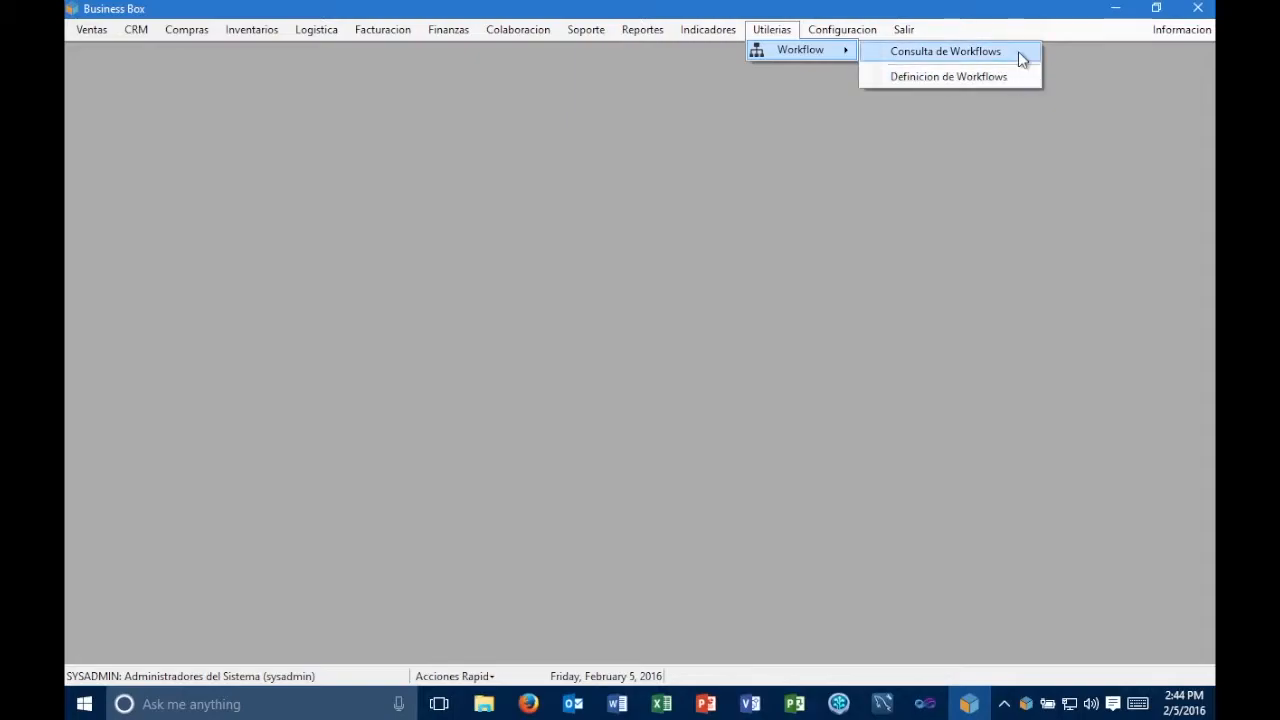
- Open the workflow query and browse the list of existing workflows, closing it without selecting one
click(1019, 52)
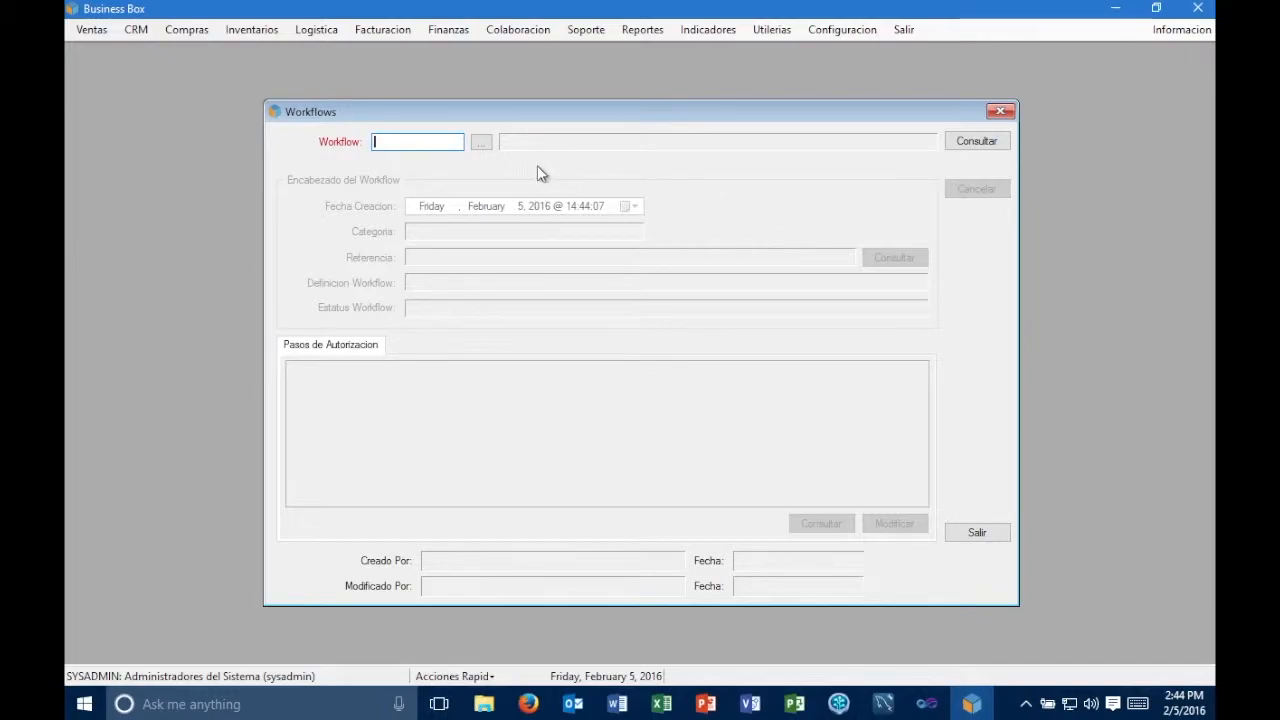
click(481, 142)
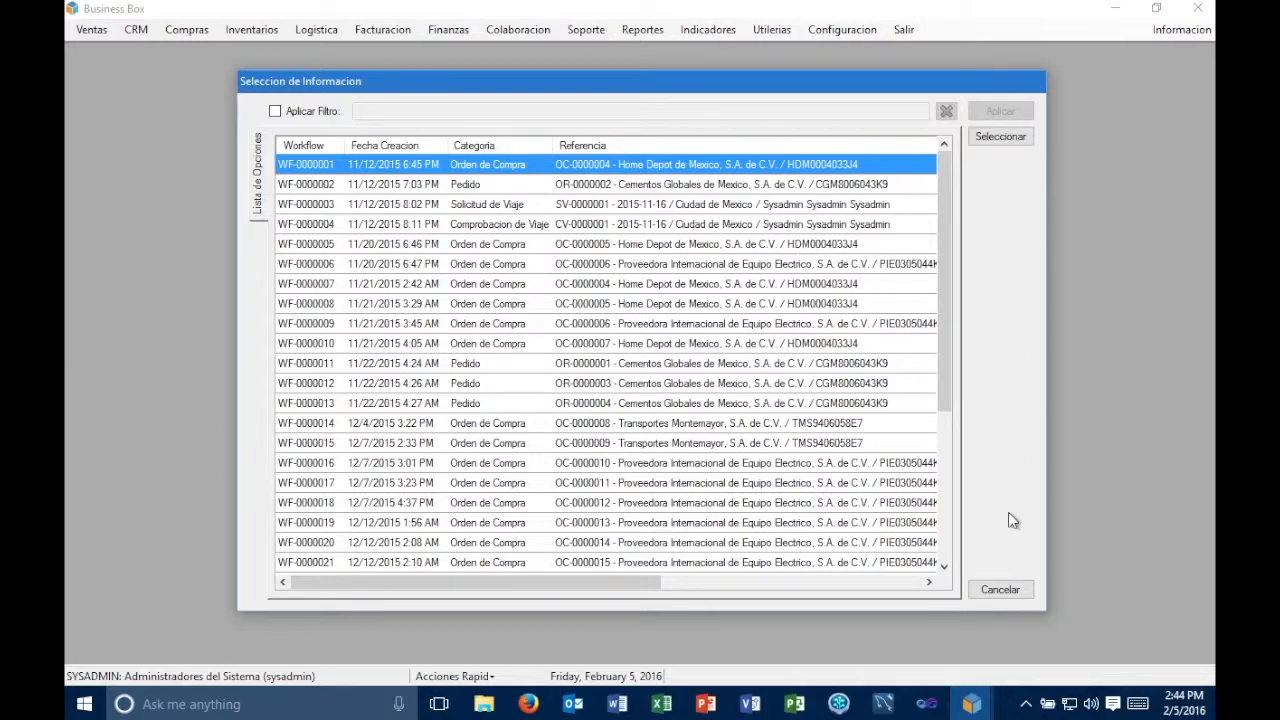
click(1015, 589)
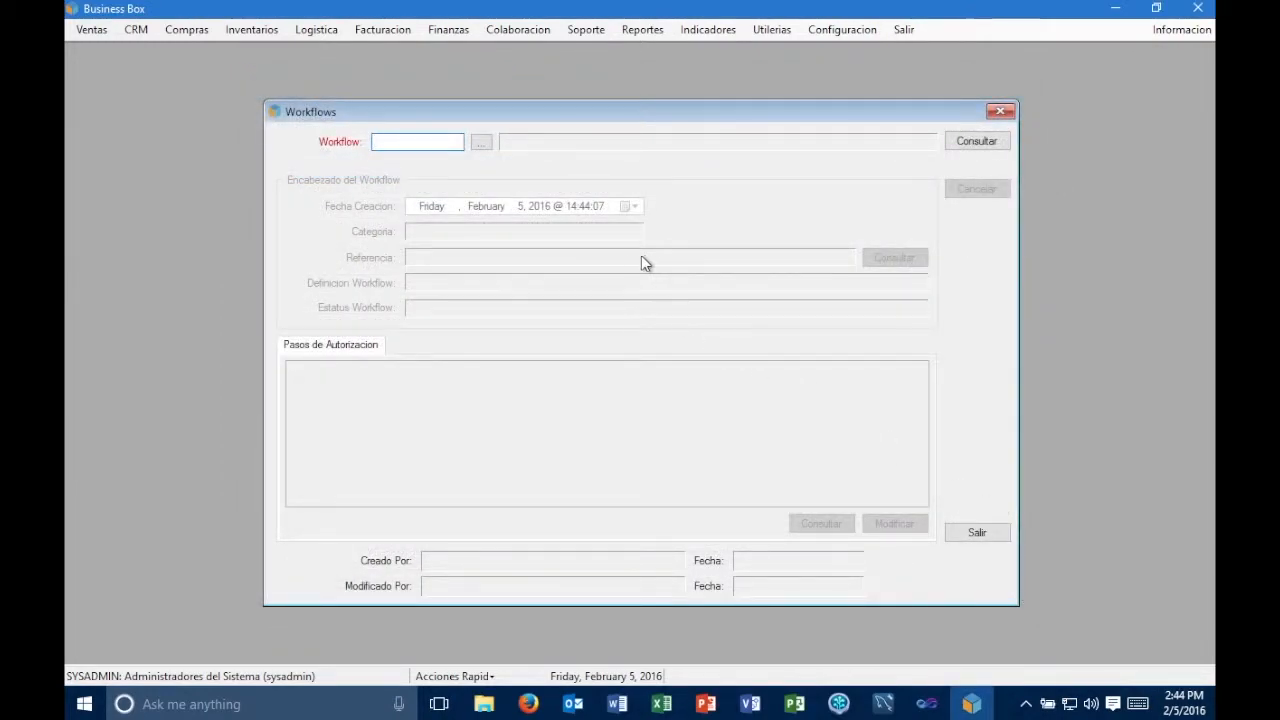
click(482, 143)
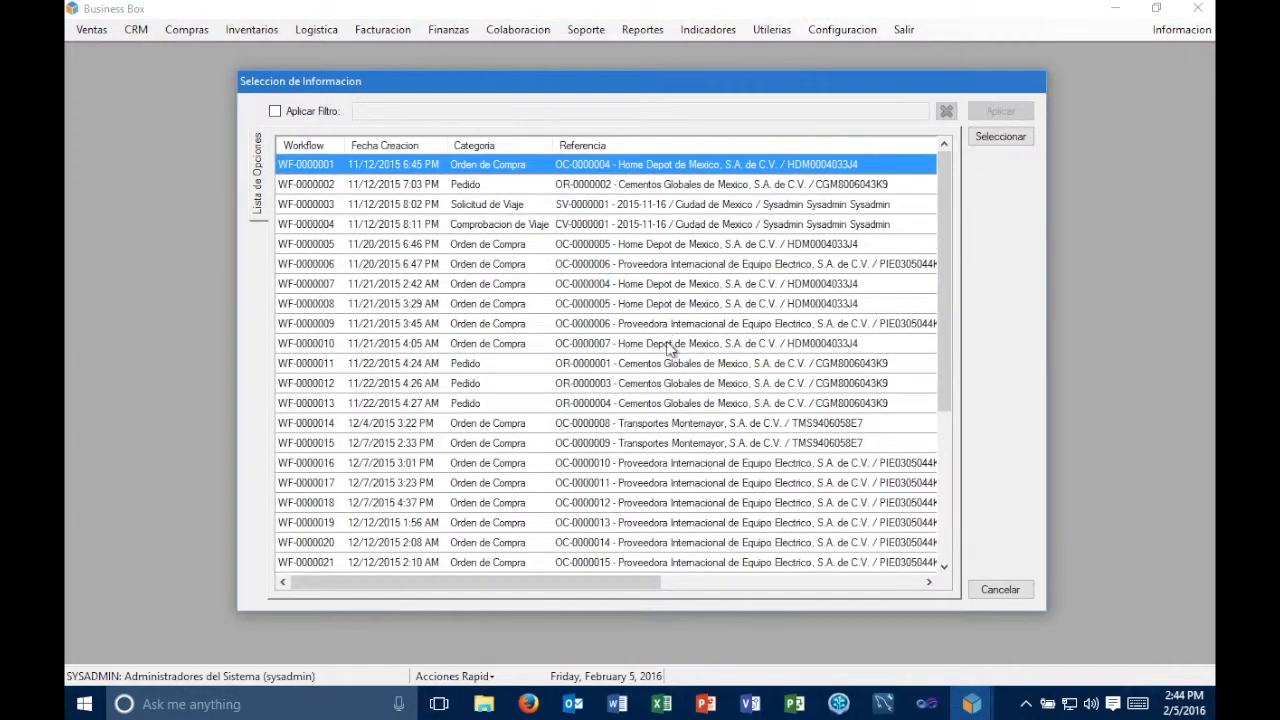
scroll(670, 347, down, 4)
scroll(670, 347, up, 4)
click(1000, 589)
click(1000, 112)
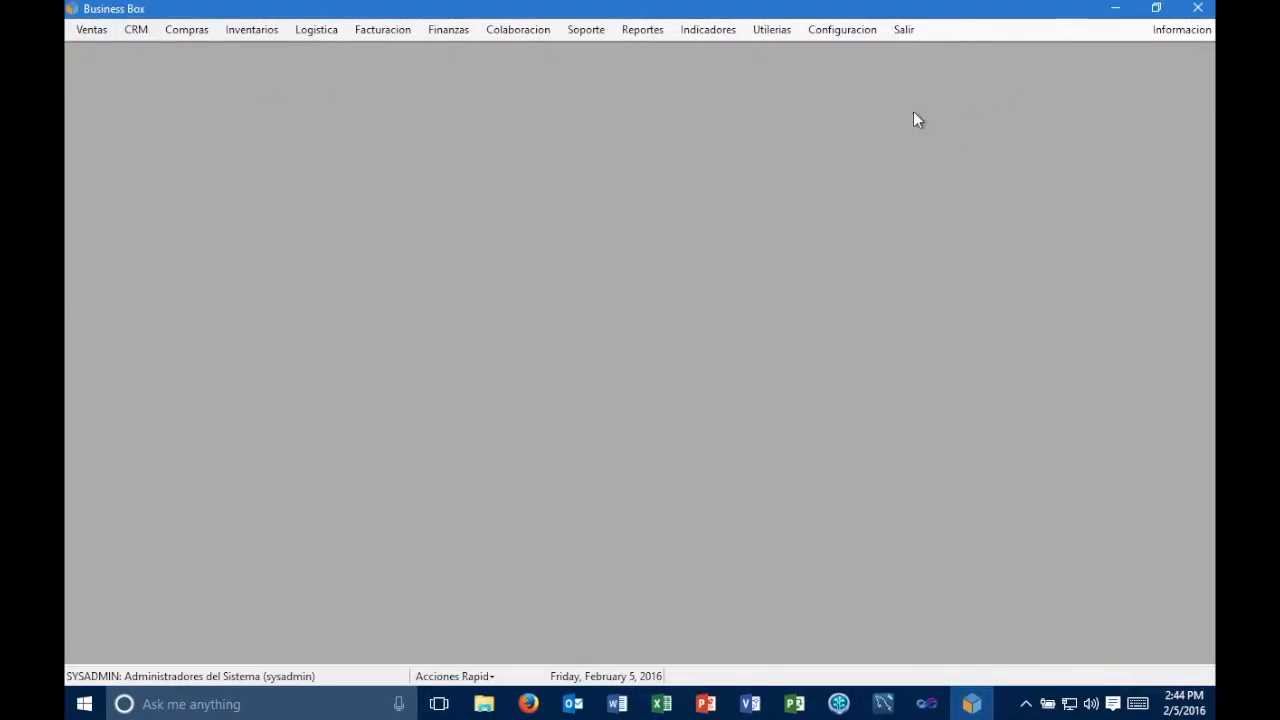
- Open the workflow definitions and consult the existing "Flujo de Autorizacion de Ordenes de Compra v.1.0" definition
click(786, 32)
mouse_move(794, 55)
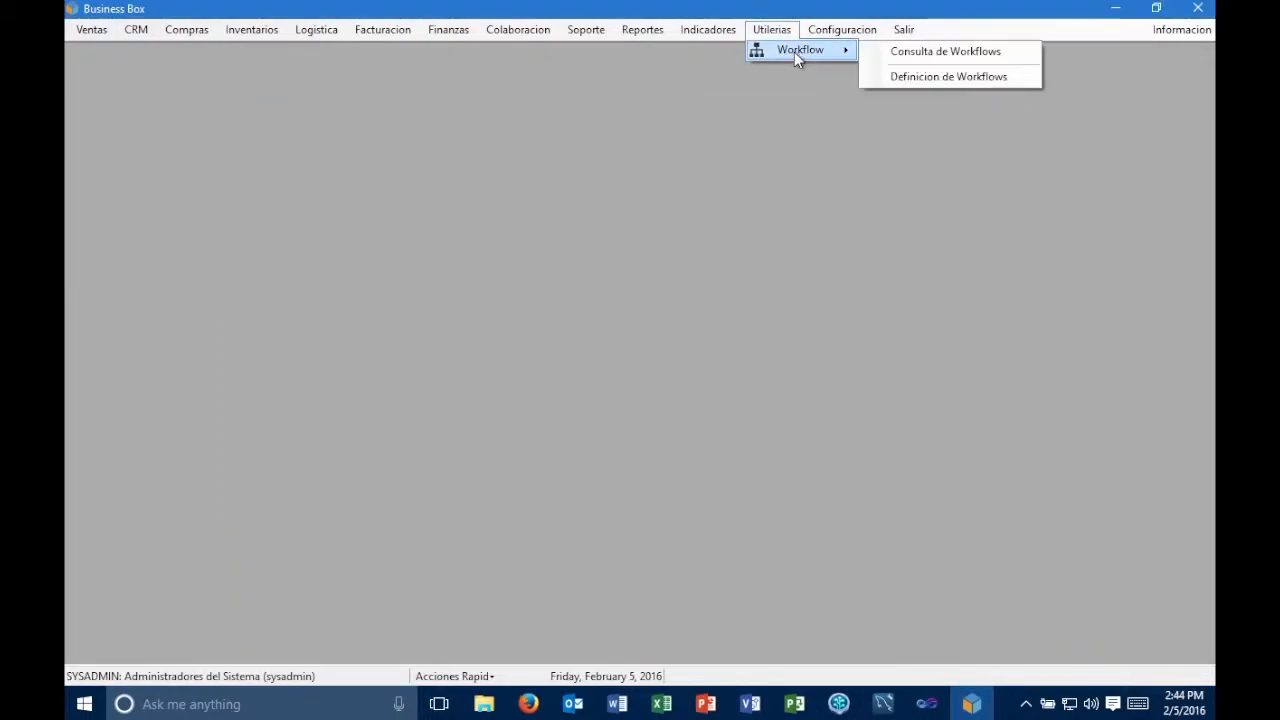
click(913, 76)
click(426, 104)
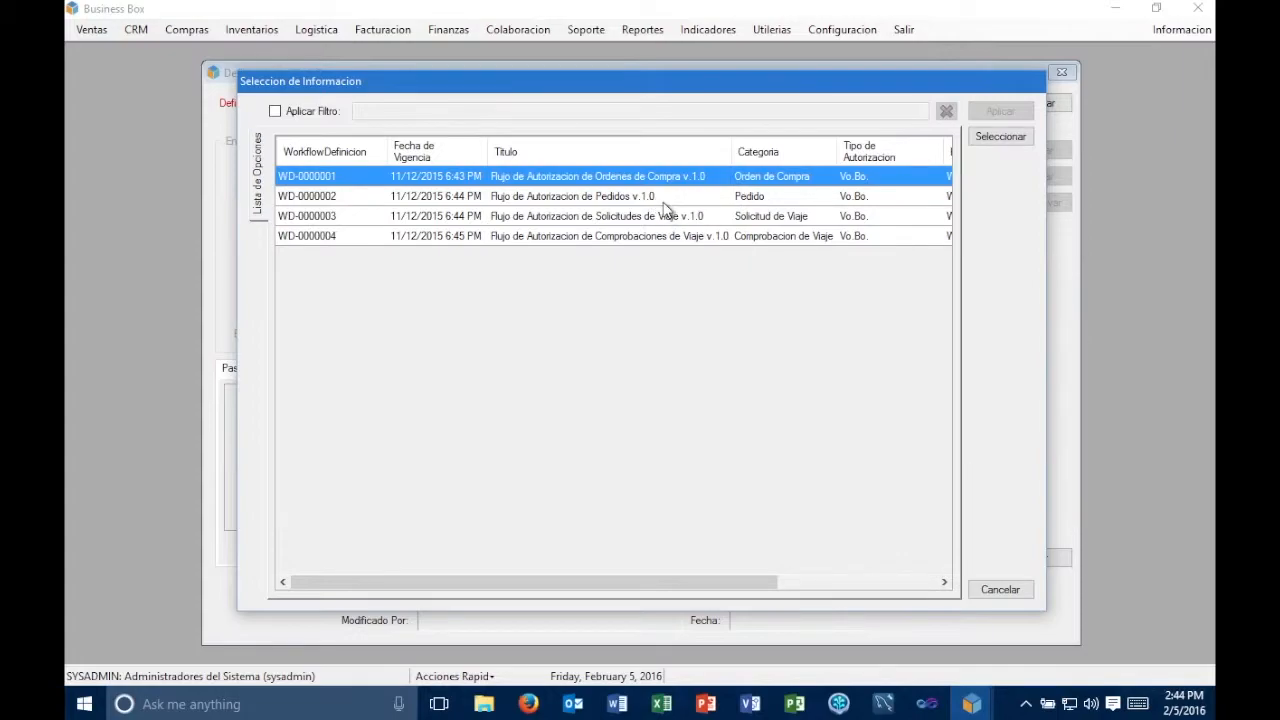
click(700, 218)
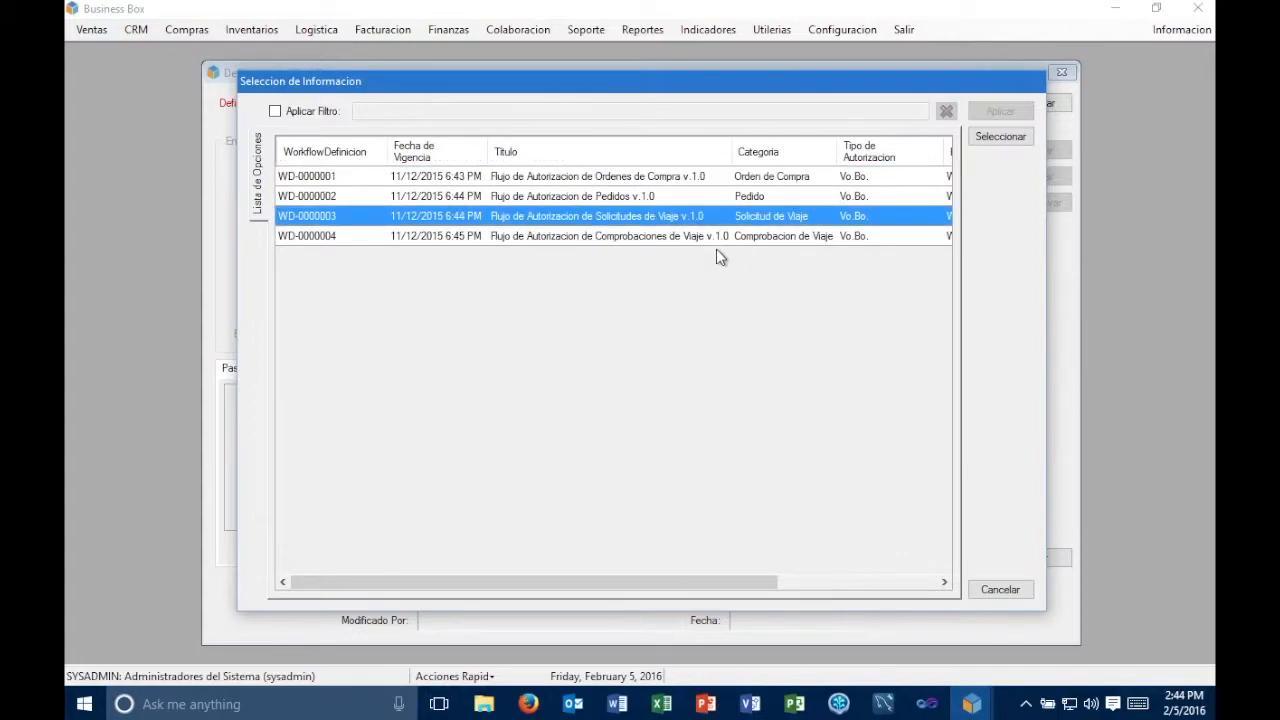
click(719, 238)
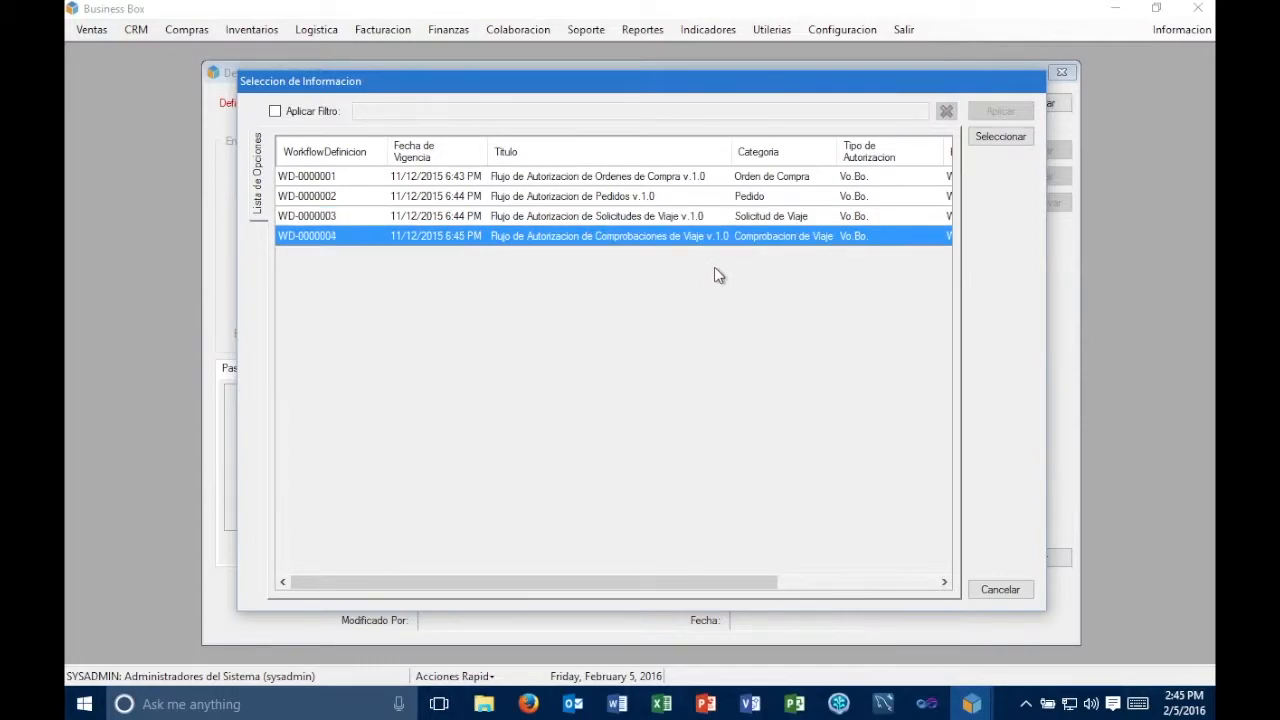
click(700, 181)
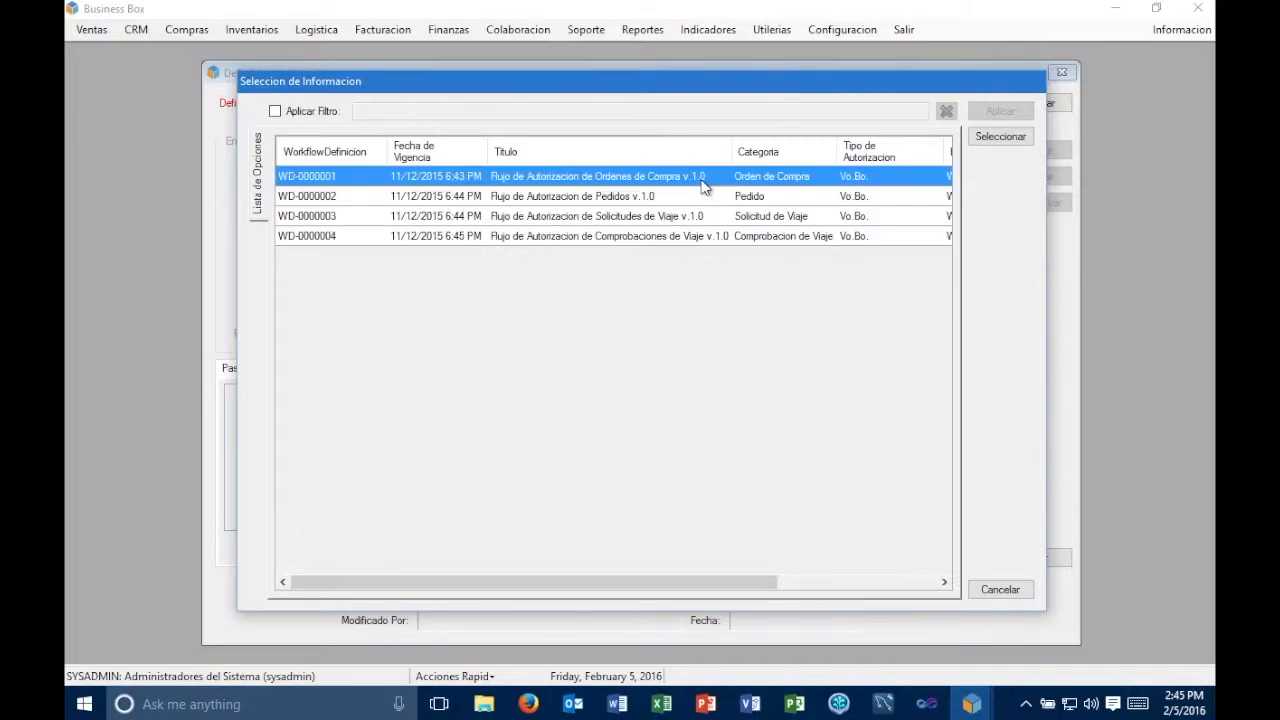
click(1000, 138)
click(972, 108)
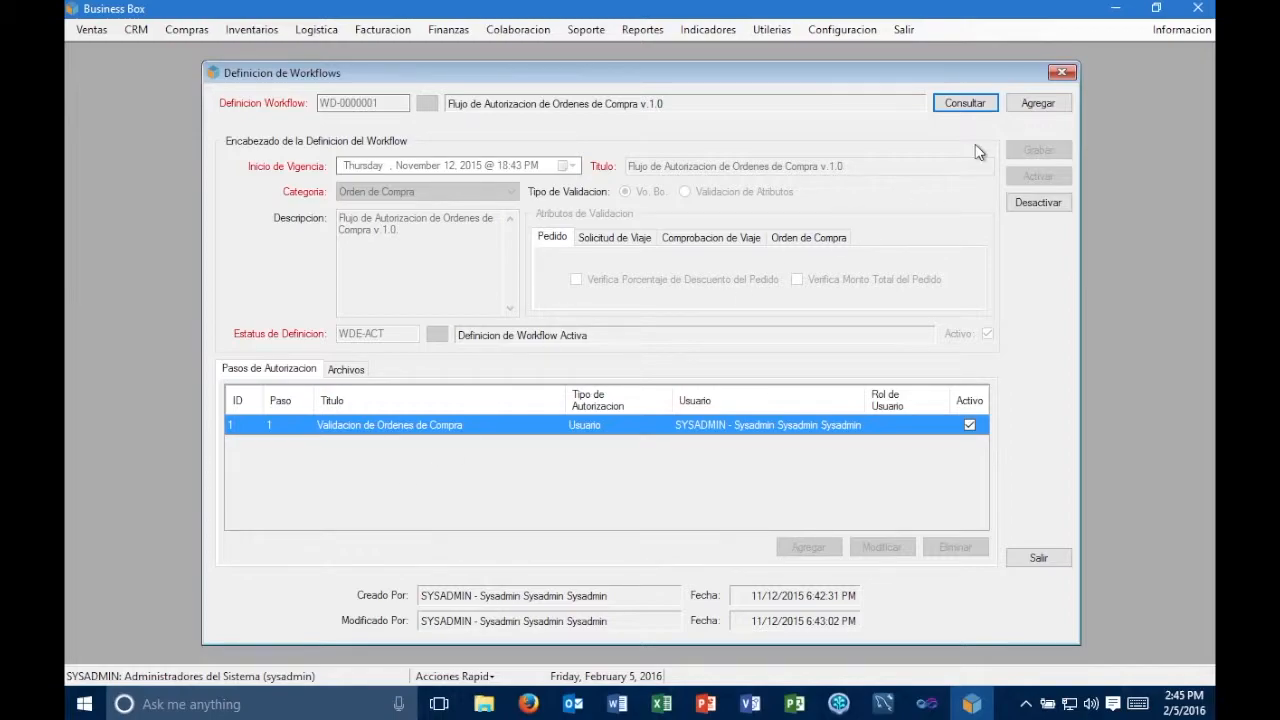
- Start a new workflow definition and set its effective start to March 1, 2016 at 0:00
click(1039, 103)
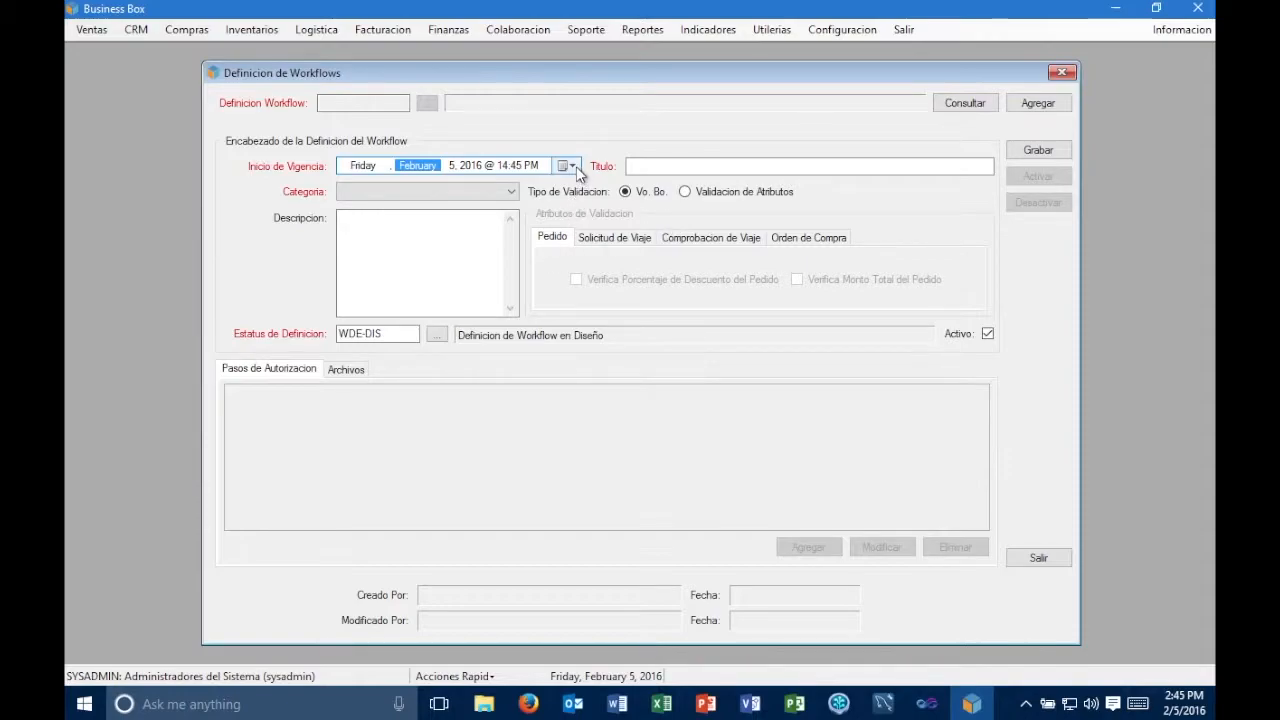
click(570, 165)
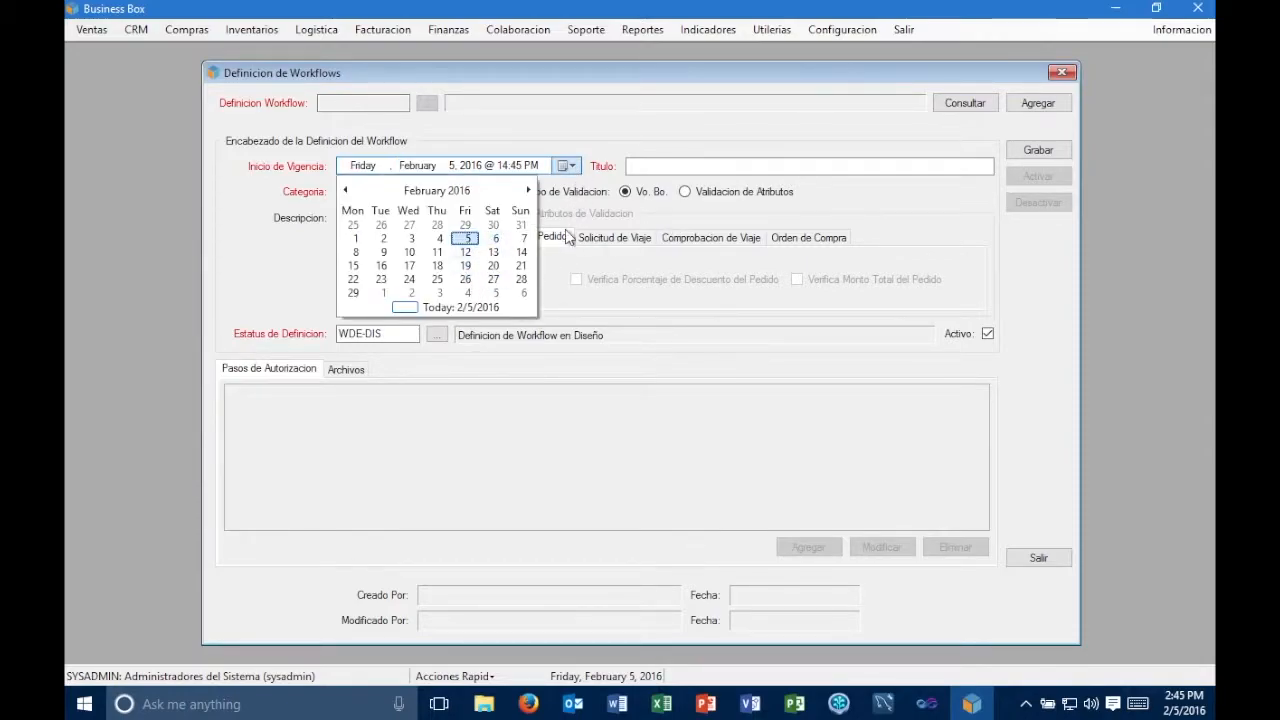
click(591, 160)
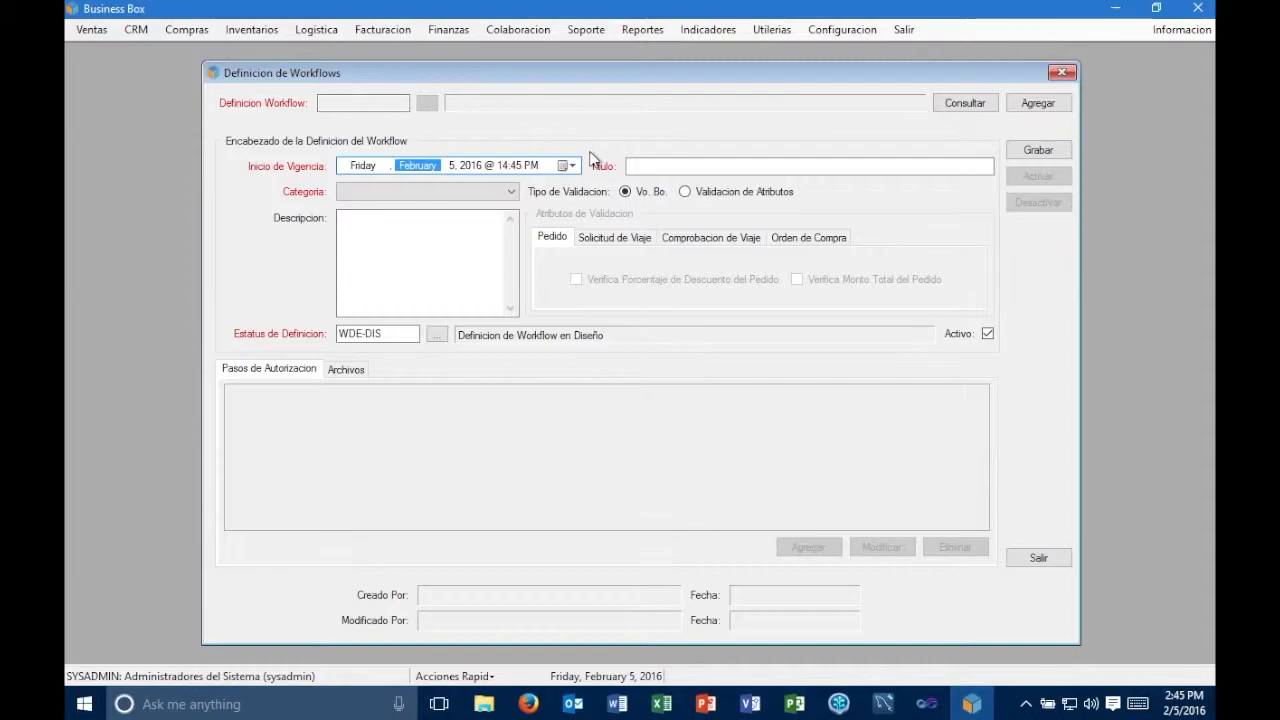
click(576, 166)
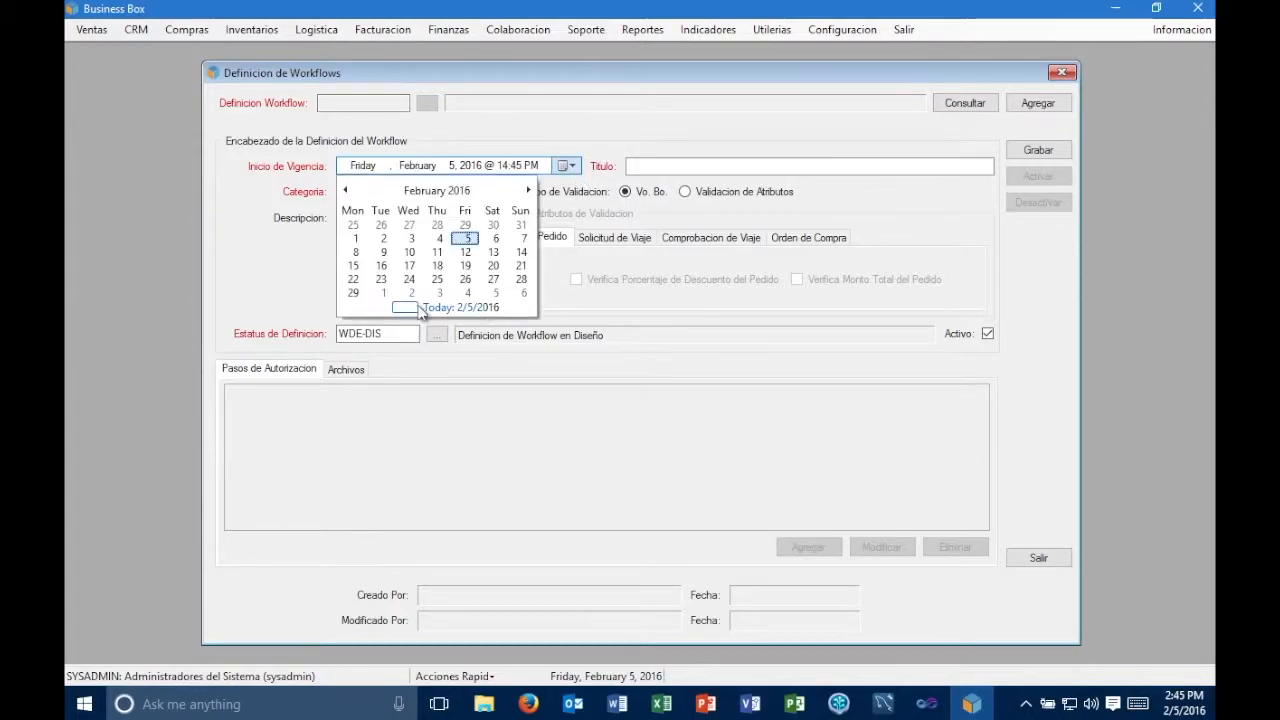
click(385, 294)
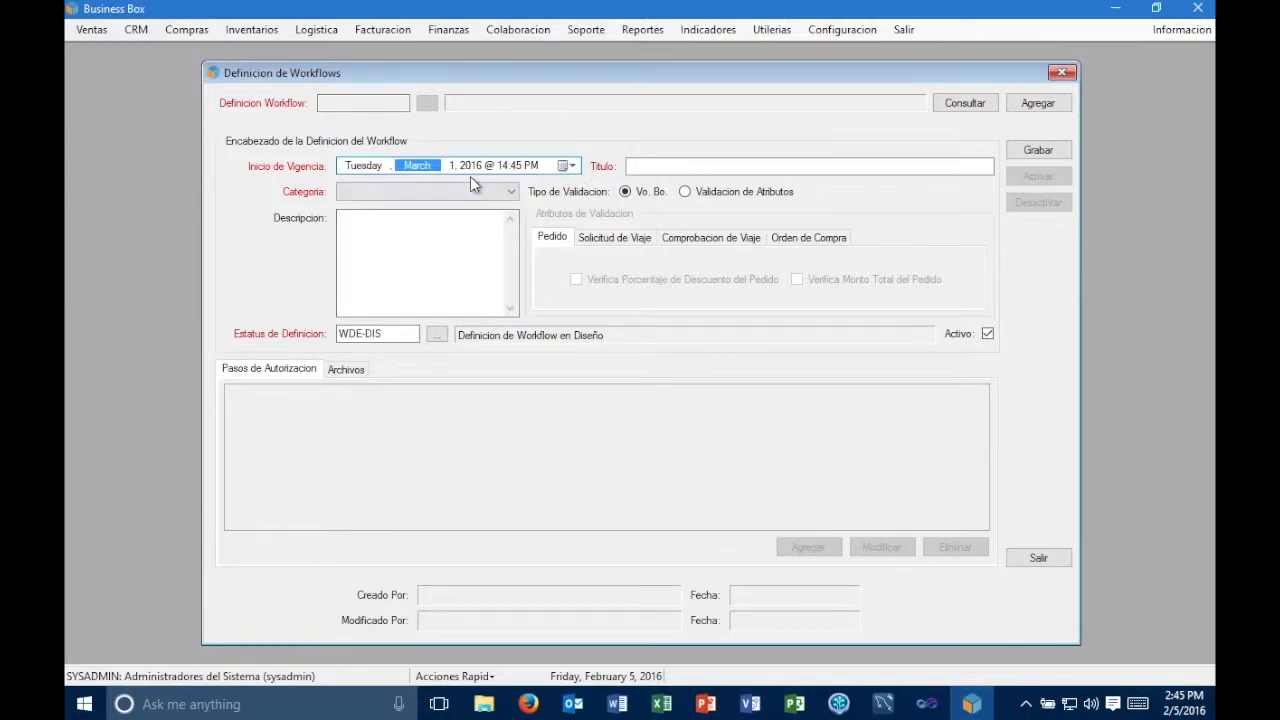
click(502, 166)
text(0)
key(Right)
text(0)
- Title the new workflow definition "Flujo de Autorizacion de Ordenes de Compra v.2.0"
click(660, 167)
text(Flujo d)
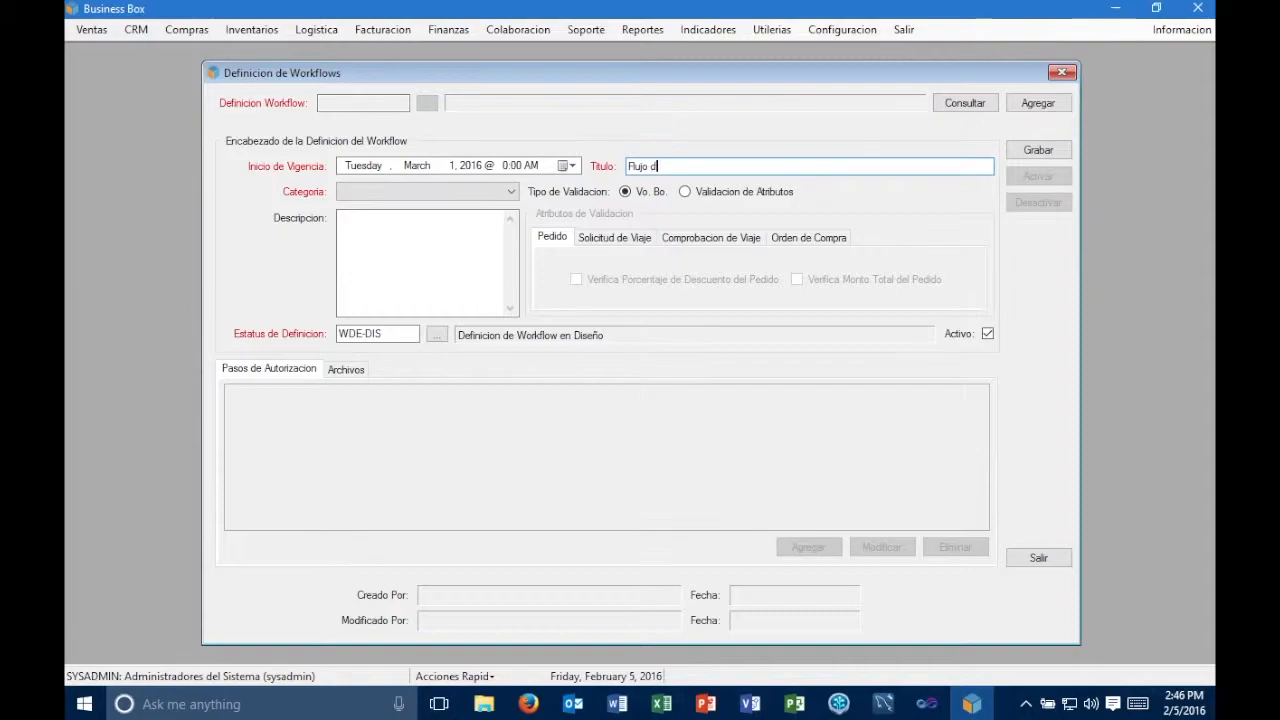
text(e Autorizacion de Ordenes de)
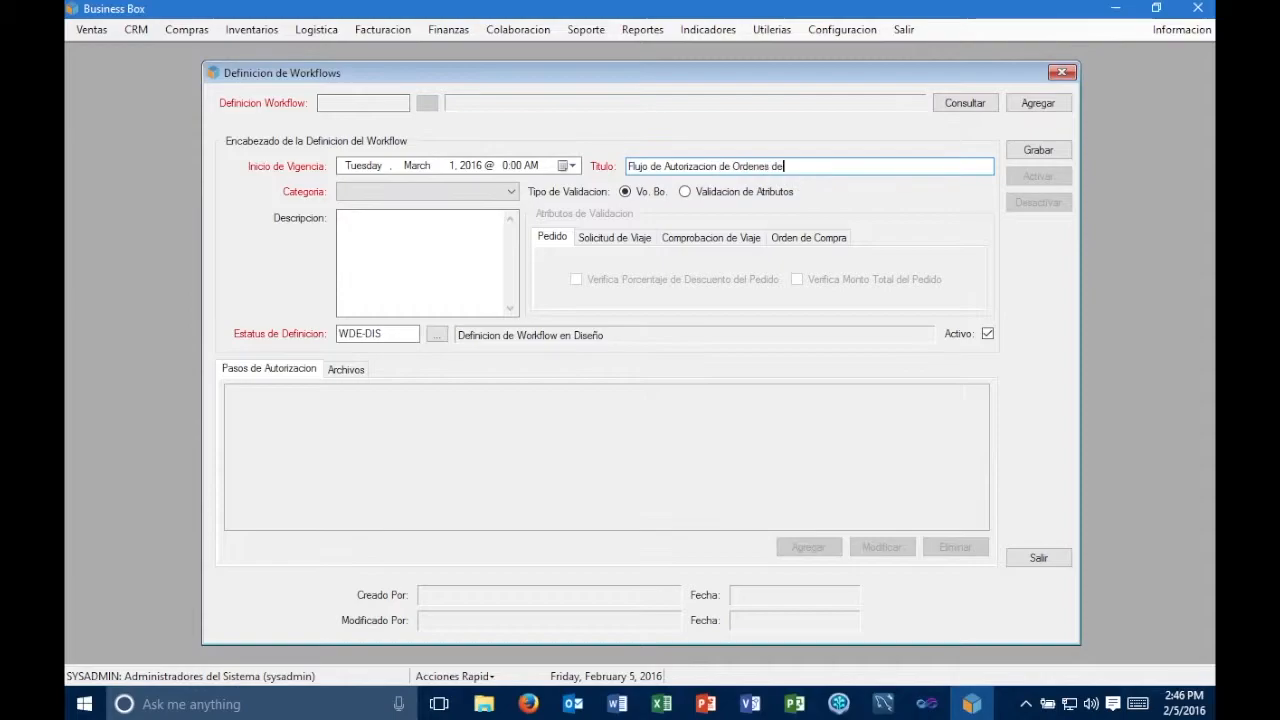
text( Compra v.2.0)
key(Tab)
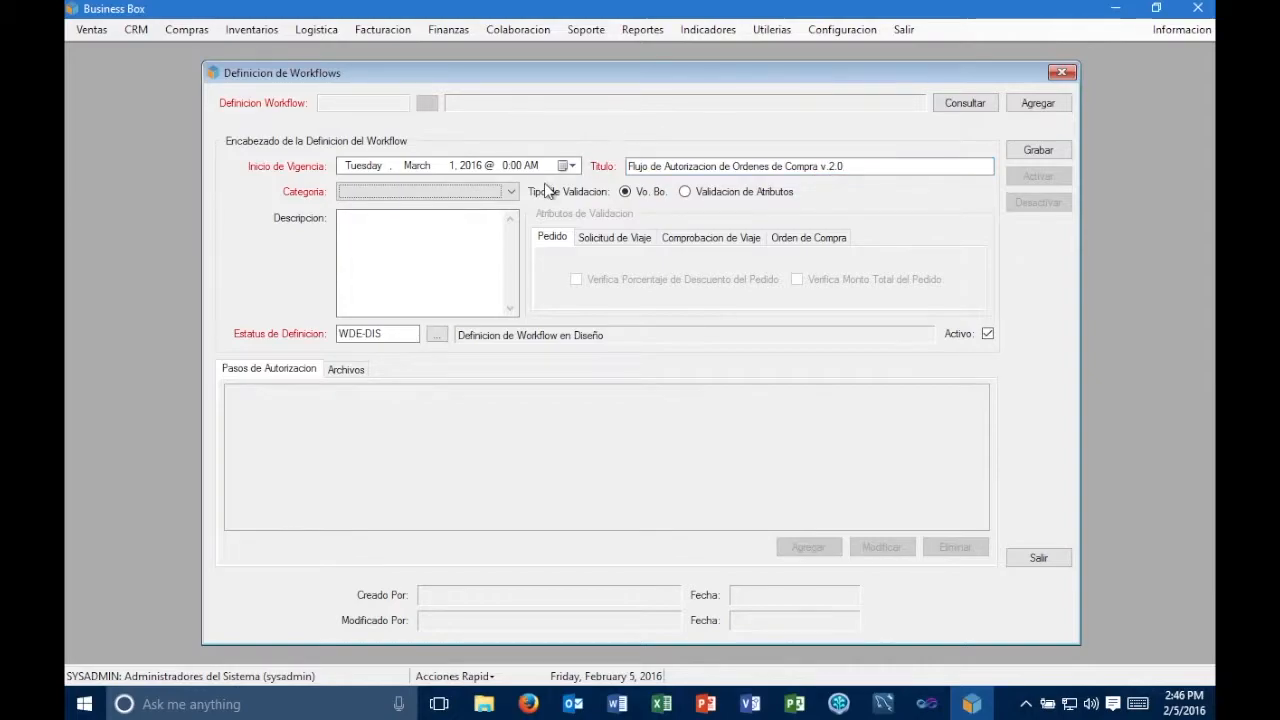
- Set the category to Orden de Compra and describe the definition as "Flujo de autorizaciones de ordenes de compra."
click(513, 191)
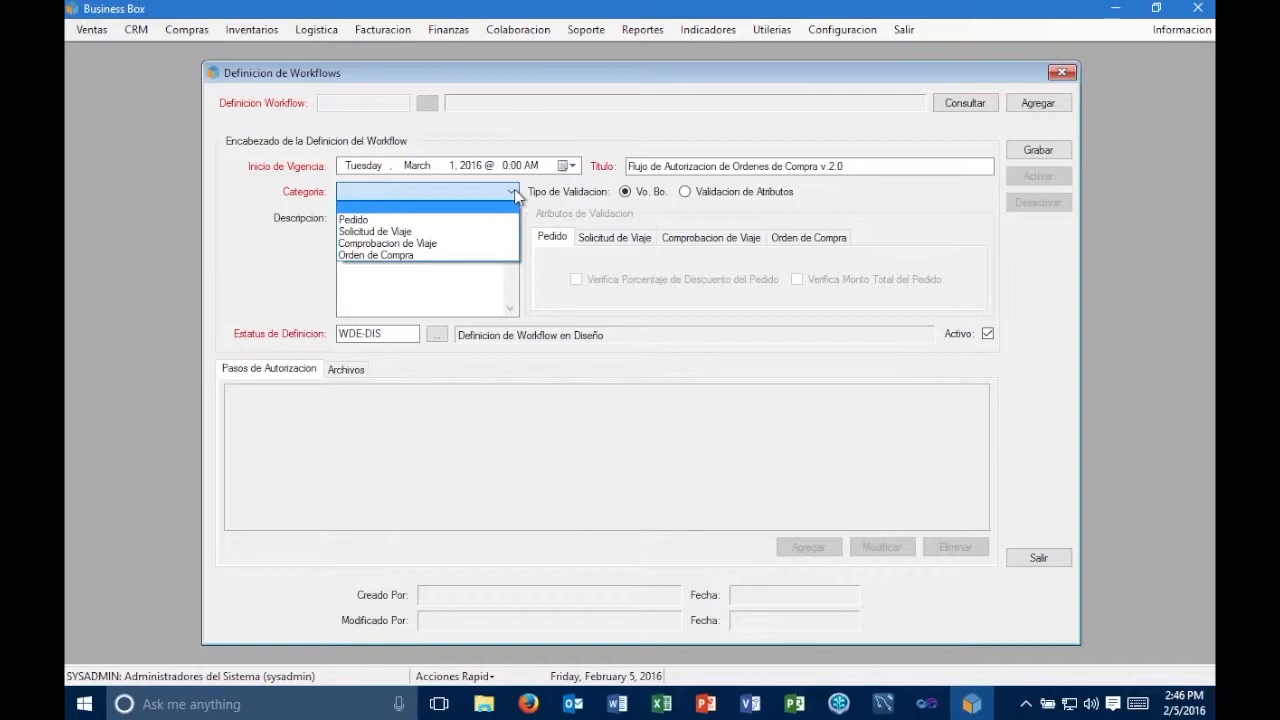
click(464, 253)
click(465, 250)
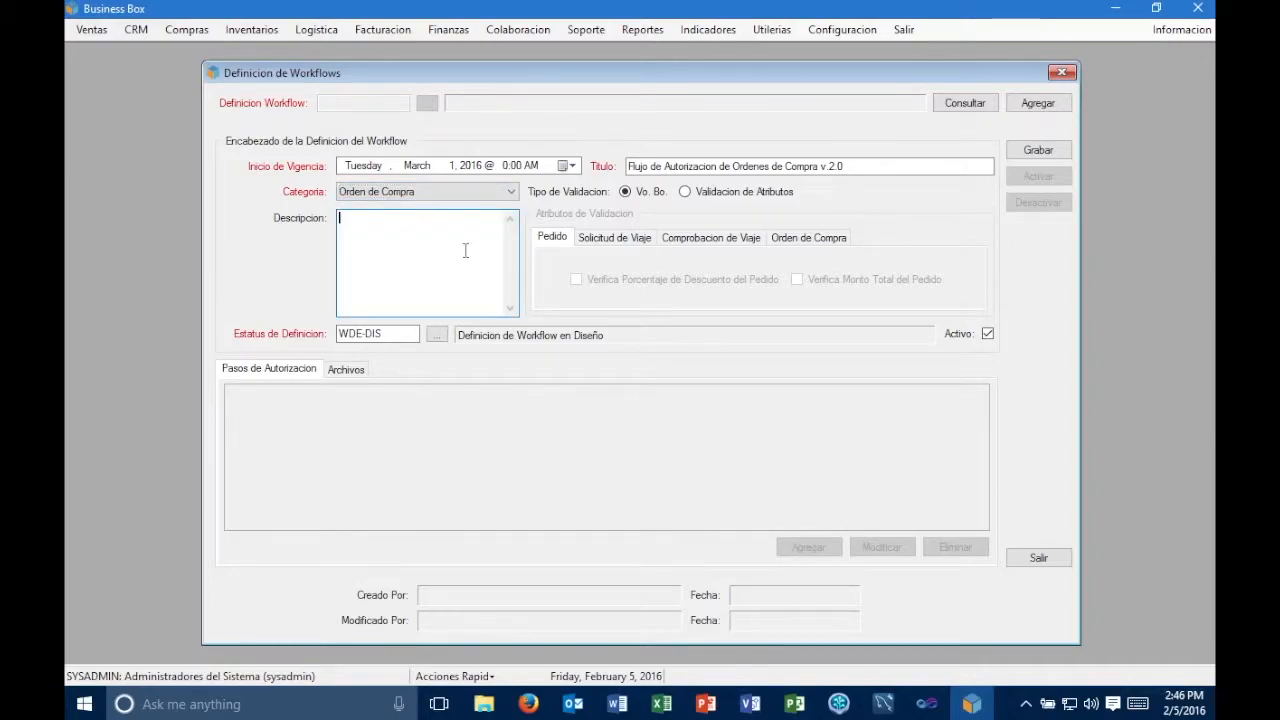
text(Flujo de autorizaciones de orde)
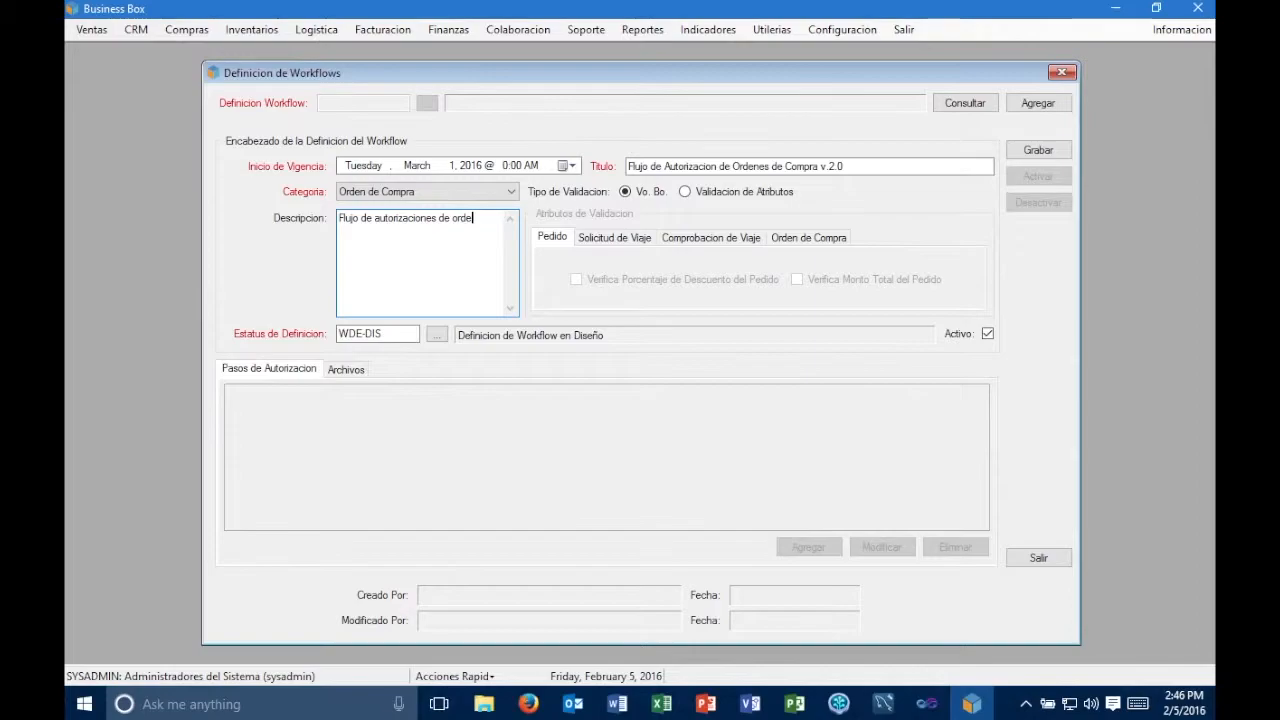
text(nes de compra)
- Try attribute validation, switching the category to Pedido and testing its discount percentage and total amount checks
click(684, 192)
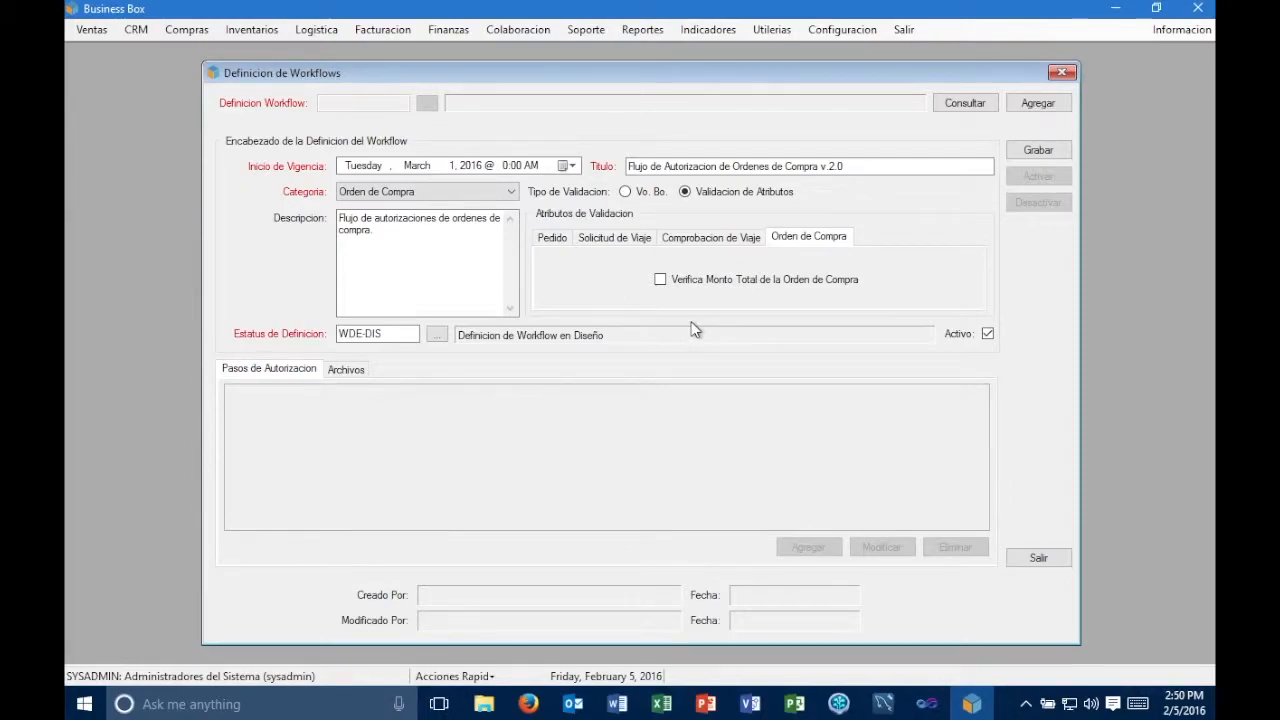
click(489, 191)
click(490, 208)
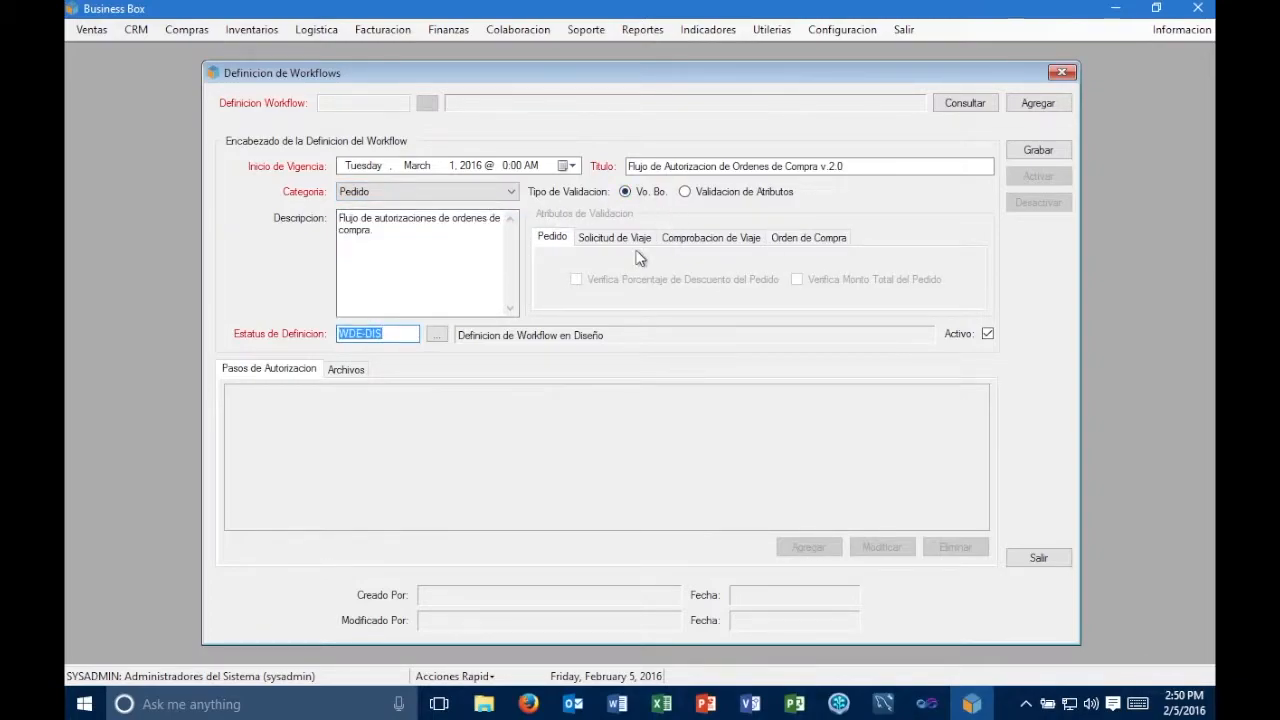
click(716, 192)
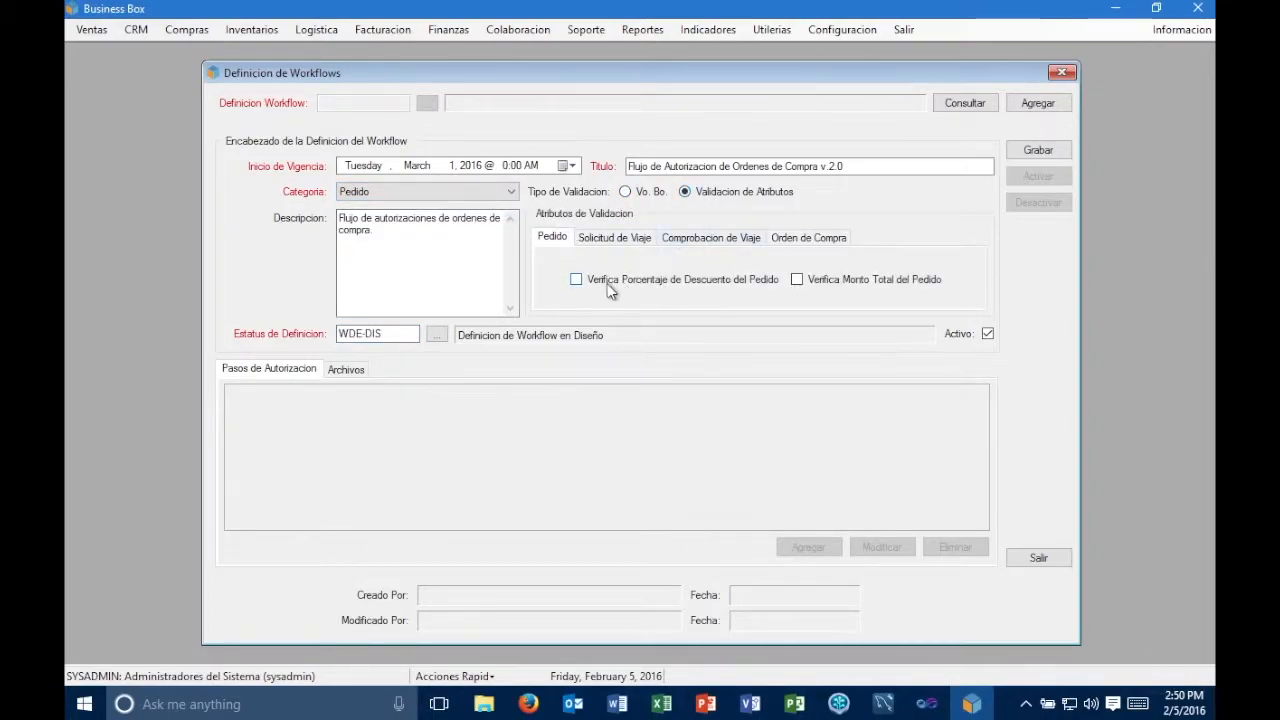
click(576, 280)
click(799, 285)
click(576, 280)
- Set the category back to Orden de Compra with Vo. Bo. validation and save the workflow definition
click(492, 198)
click(461, 253)
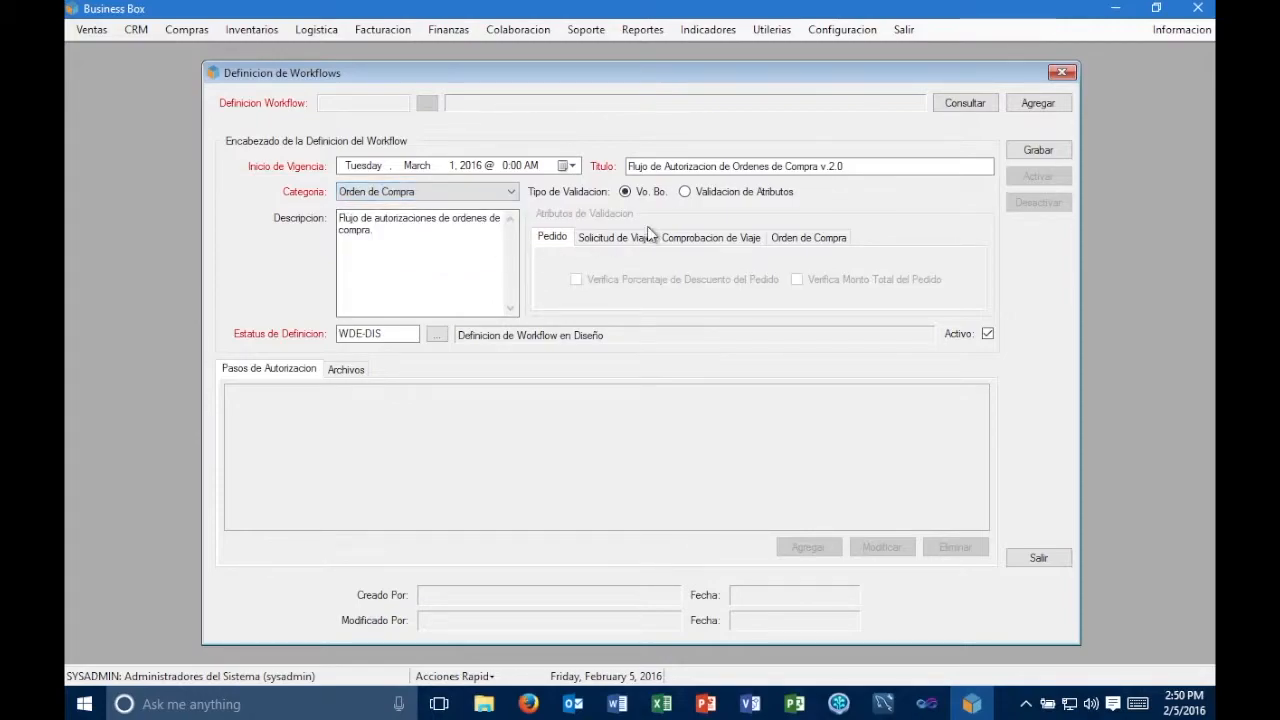
click(685, 193)
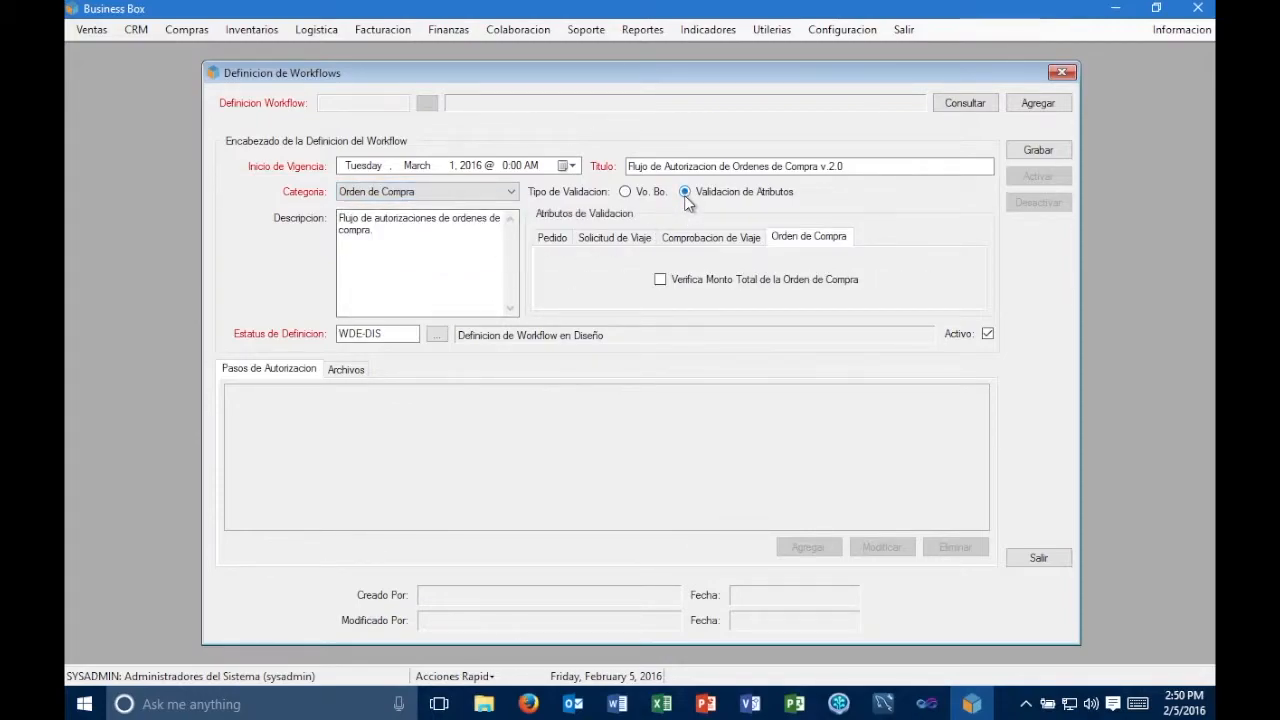
click(626, 193)
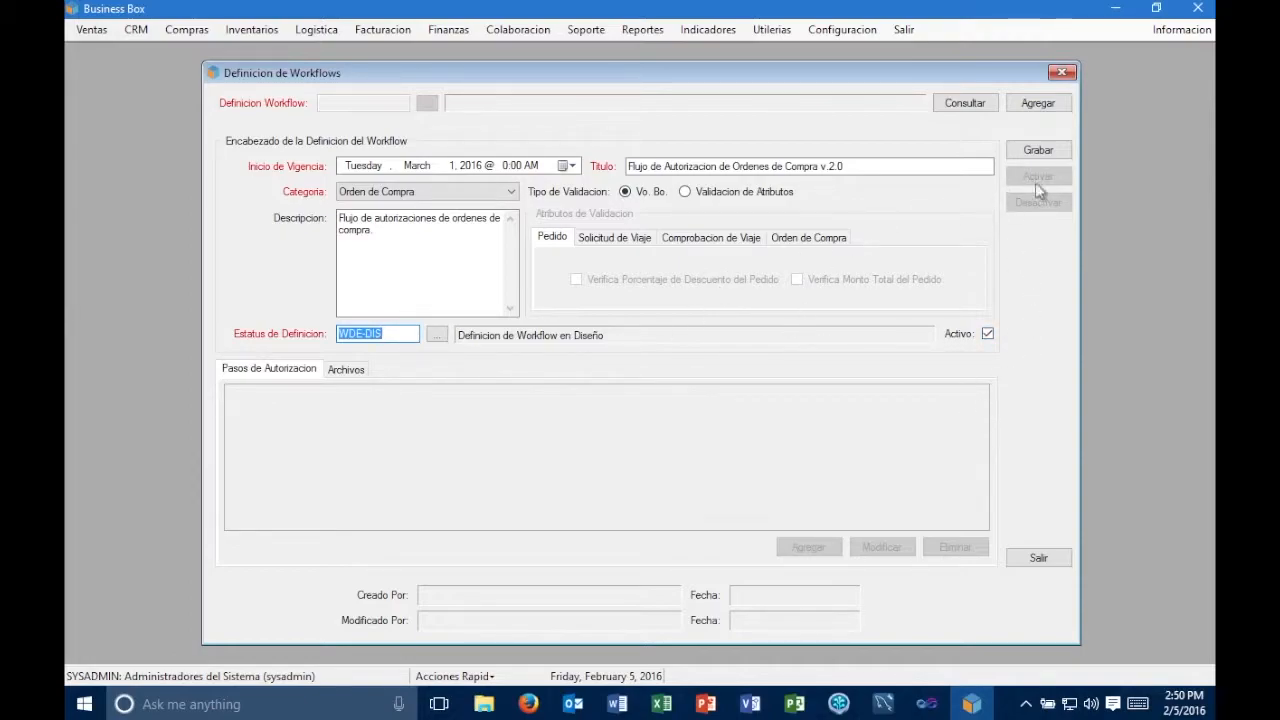
click(1040, 150)
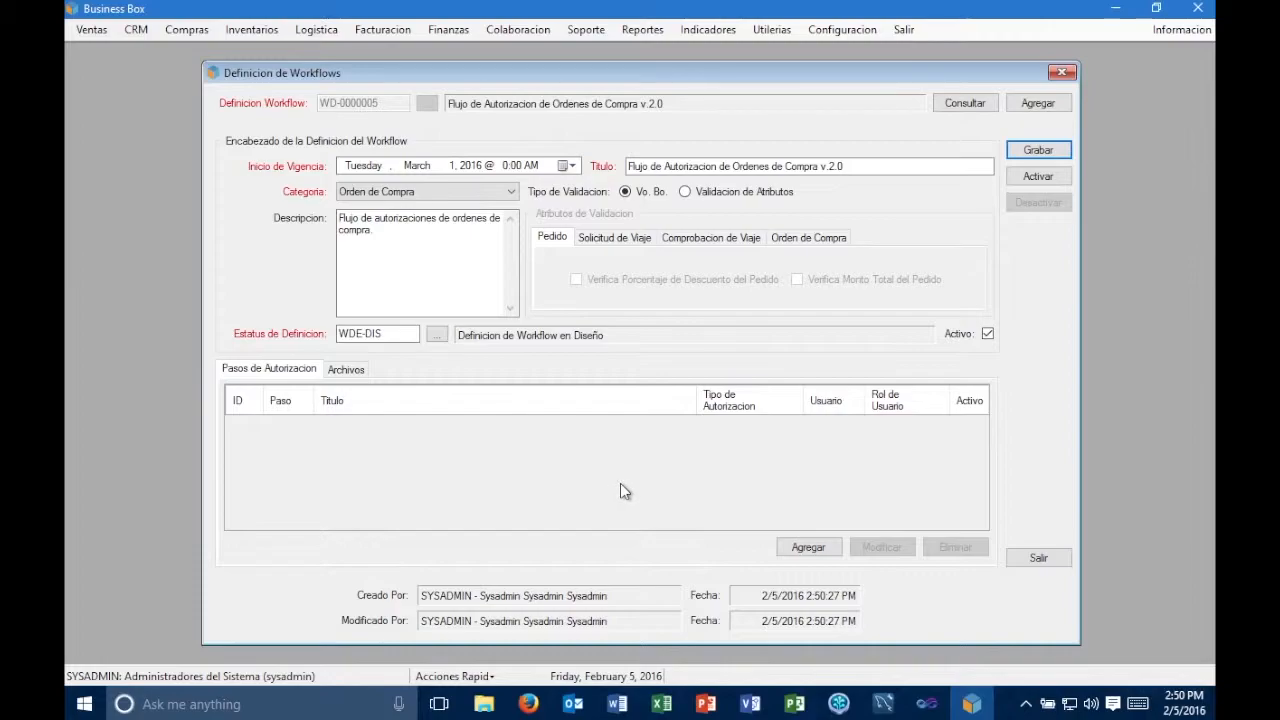
- Add an authorization step titled "Jefe Inmediato" with the Organigrama authorization type and save it
click(803, 549)
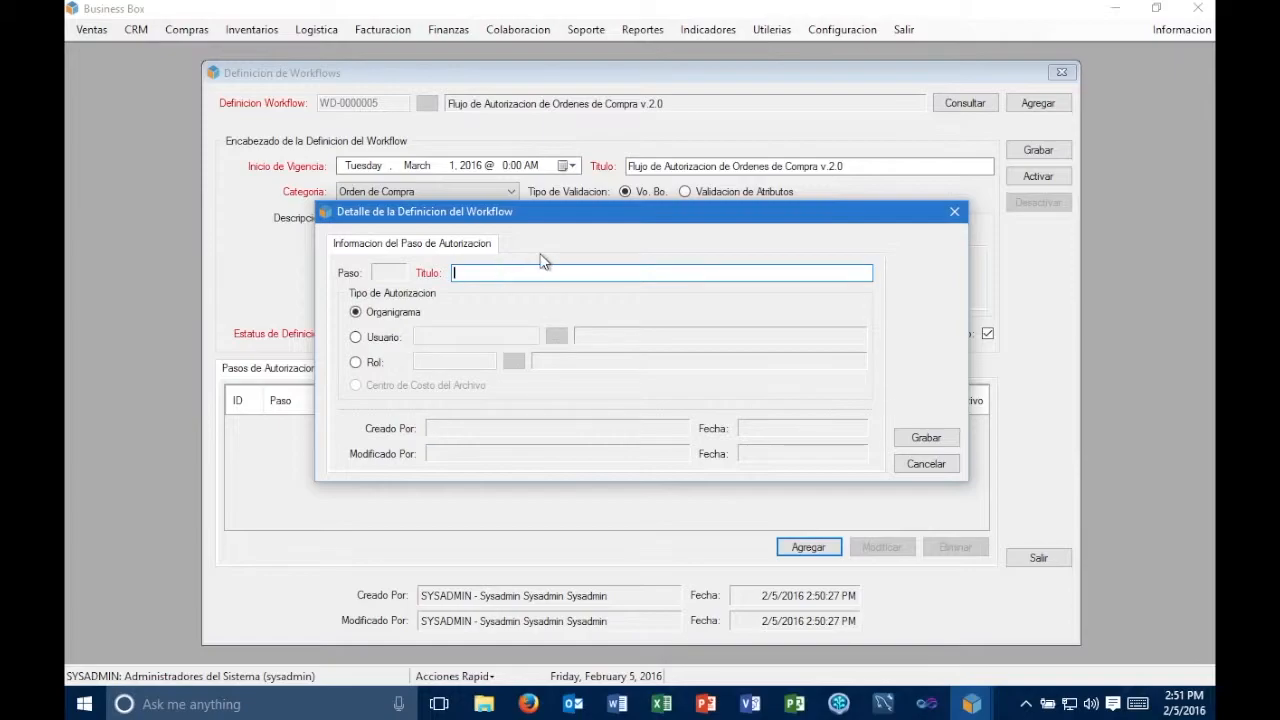
text(Jefe inm)
key(BackSpace)
key(BackSpace)
key(BackSpace)
key(BackSpace)
text(Inmediato)
click(356, 313)
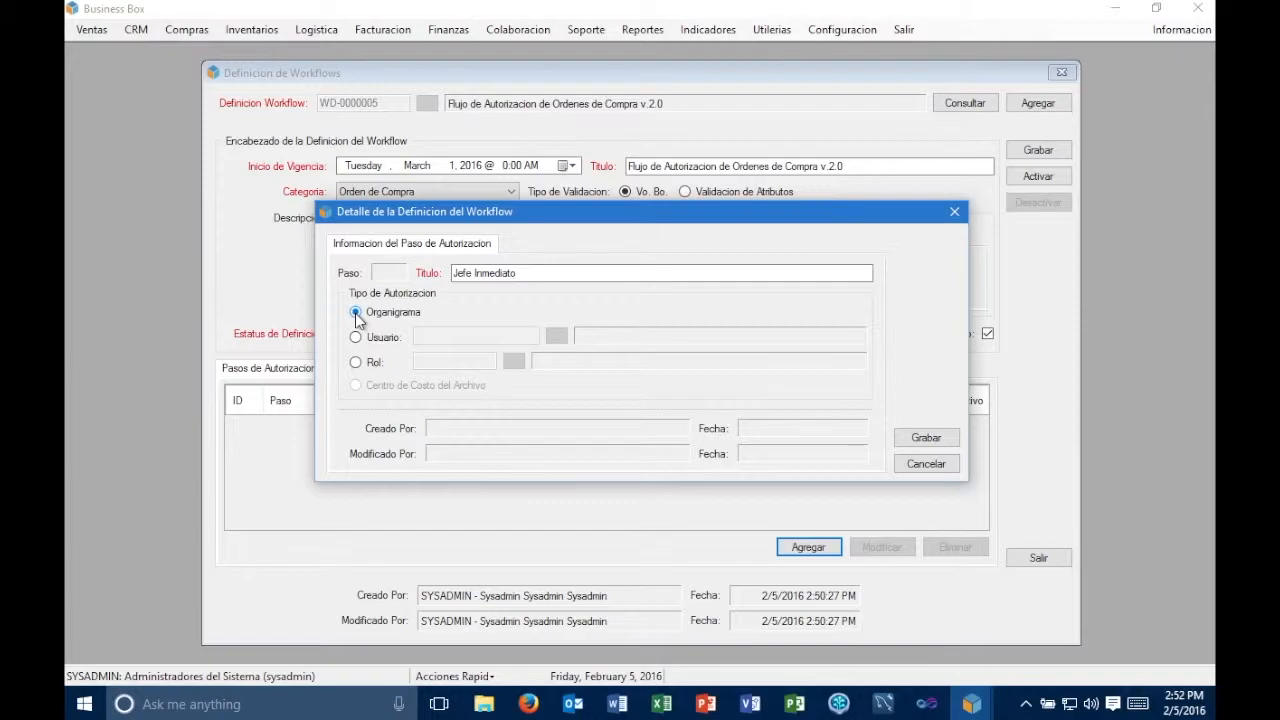
click(902, 445)
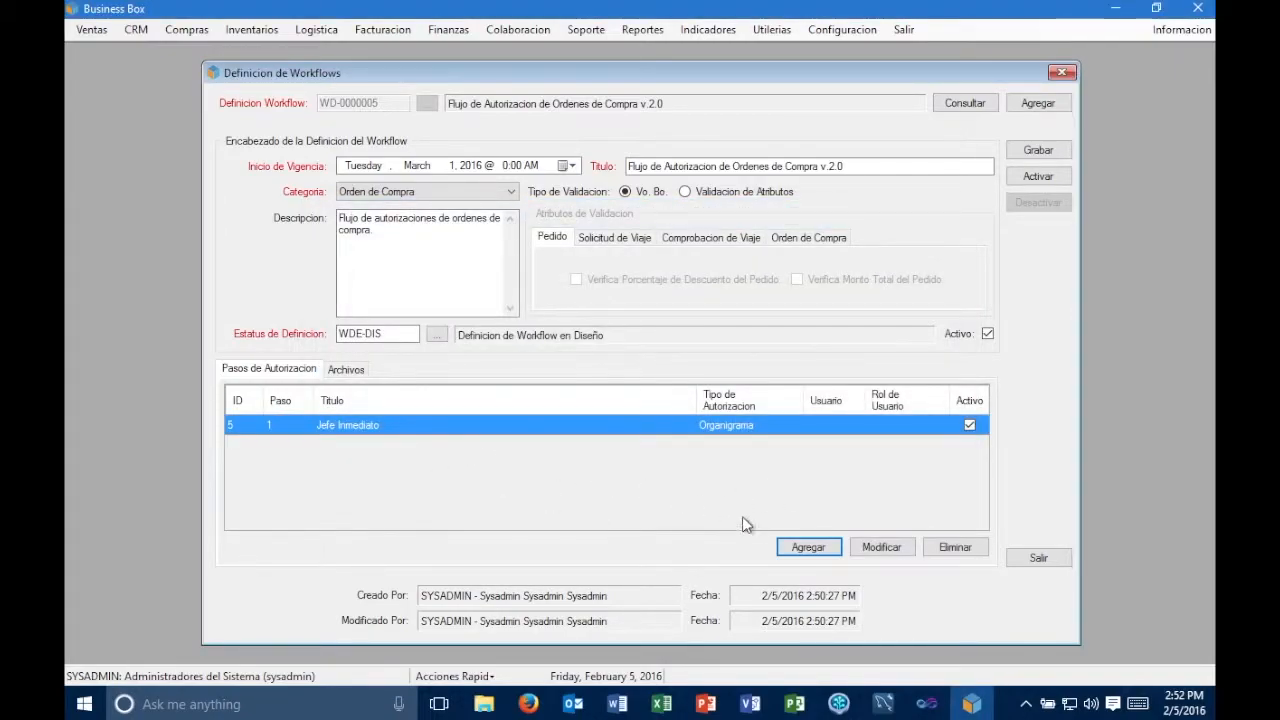
- Add a second authorization step to the workflow definition, titled "Oficina de Proyectos"
click(810, 546)
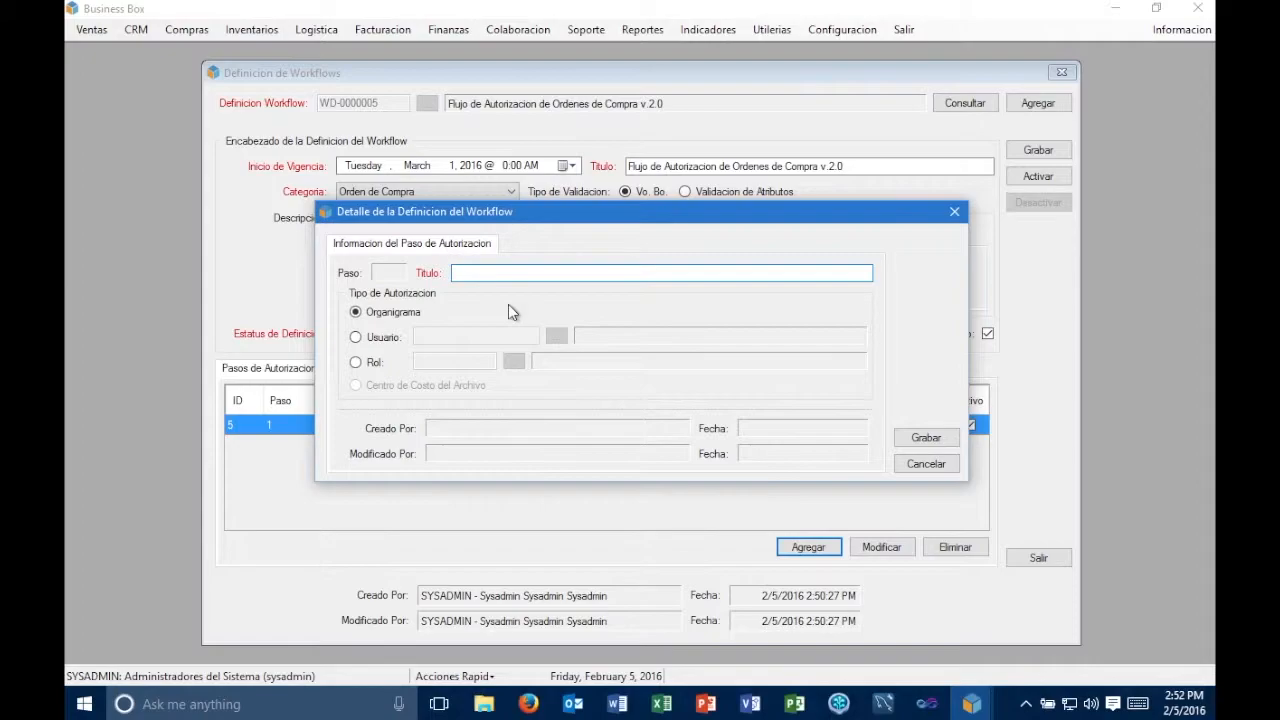
text(Oficina de Proyectos)
key(Tab)
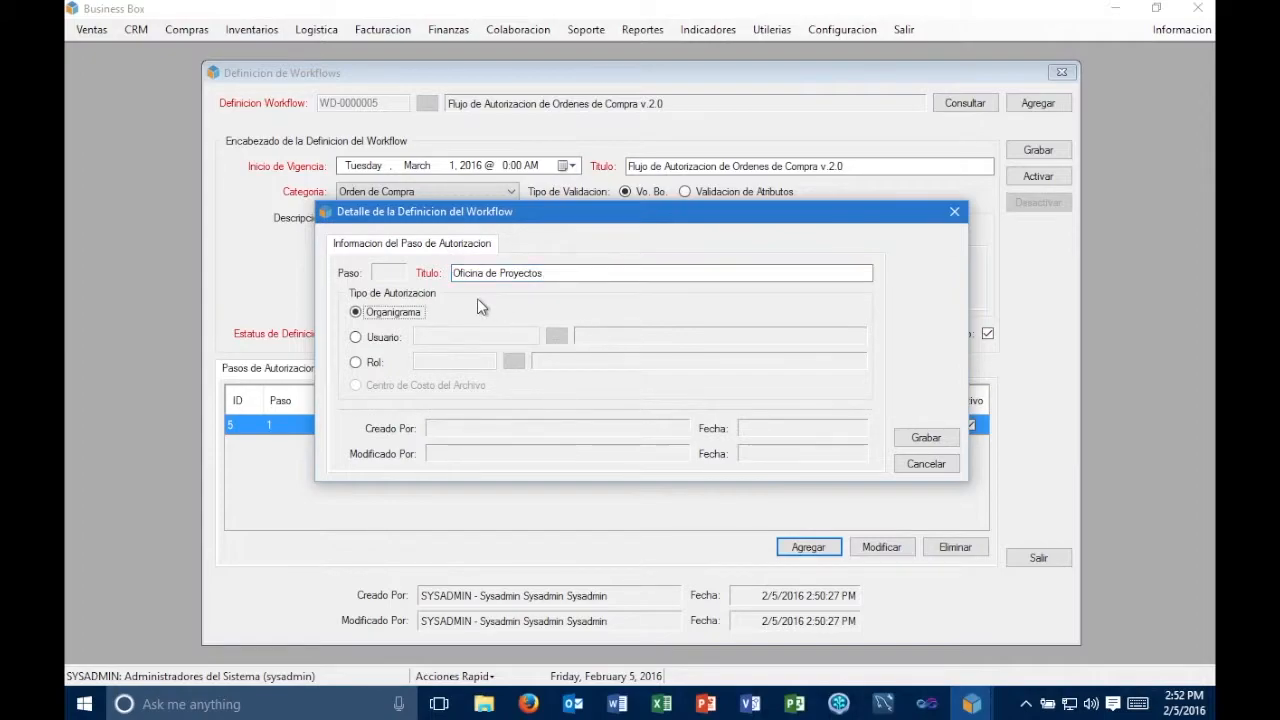
- Set the step's authorization type to Usuario, assign the fourth user in the selection list, and save the step
click(391, 338)
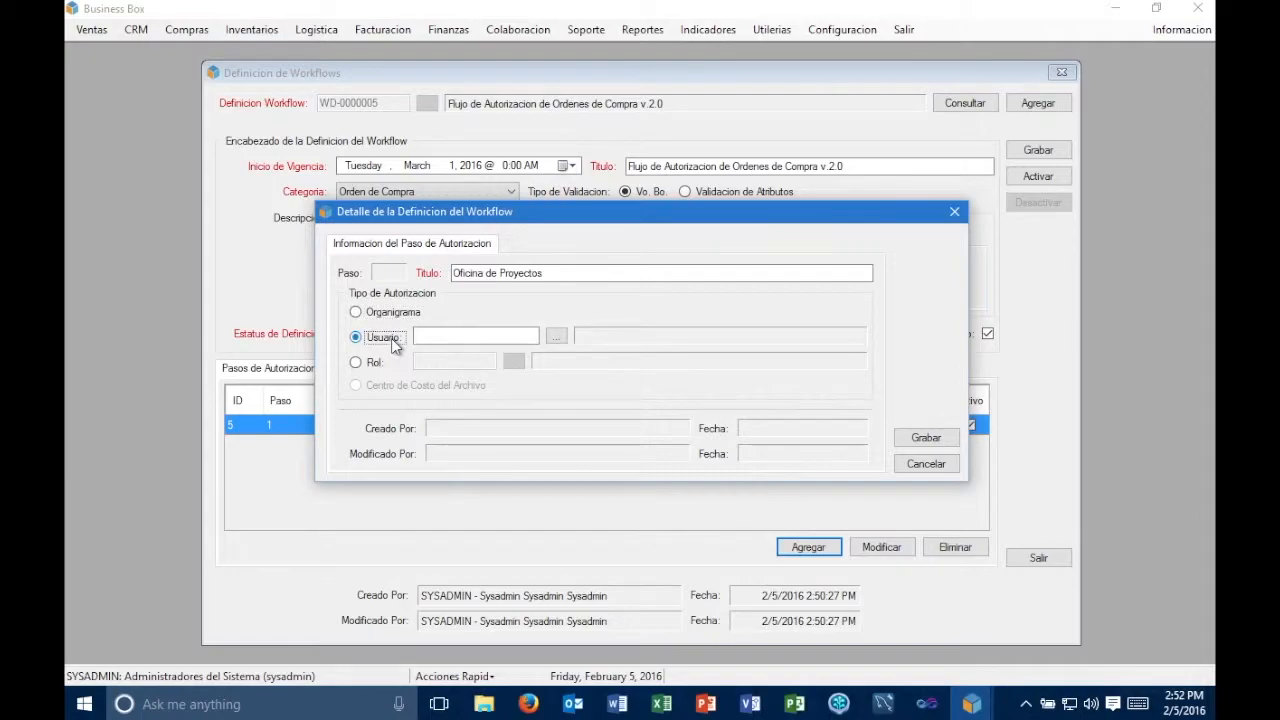
click(557, 337)
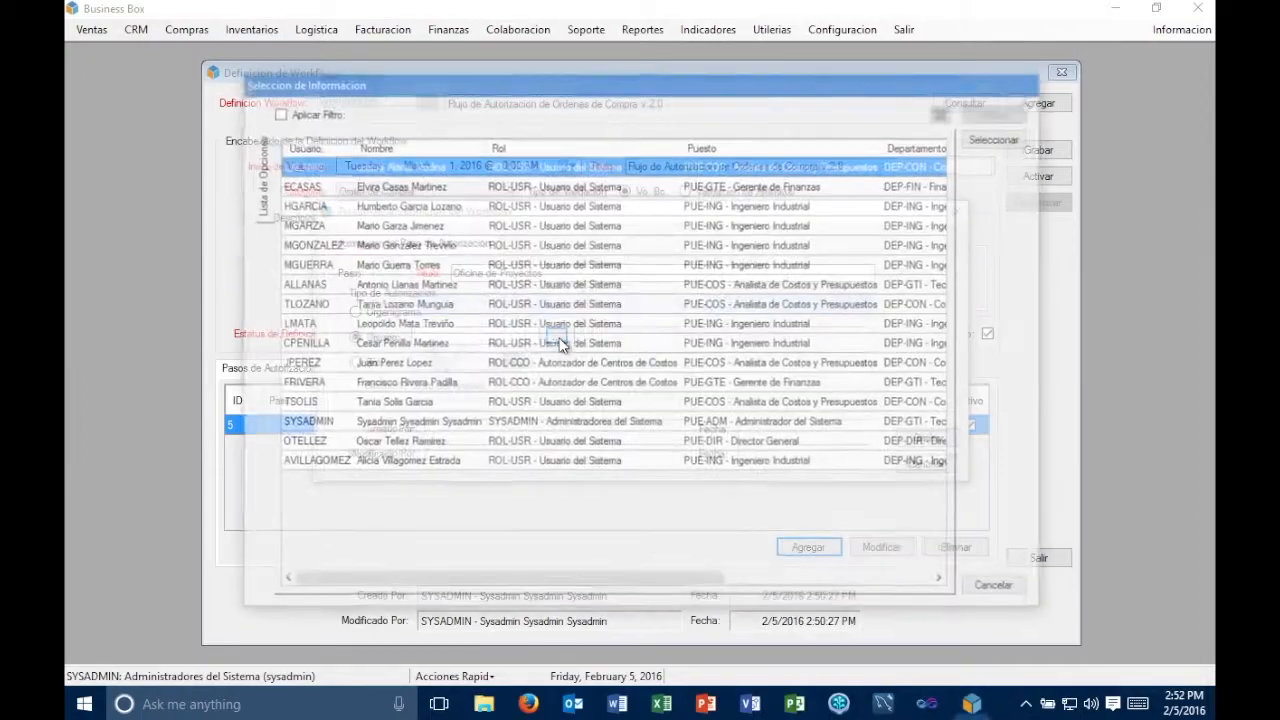
click(650, 427)
double_click(650, 425)
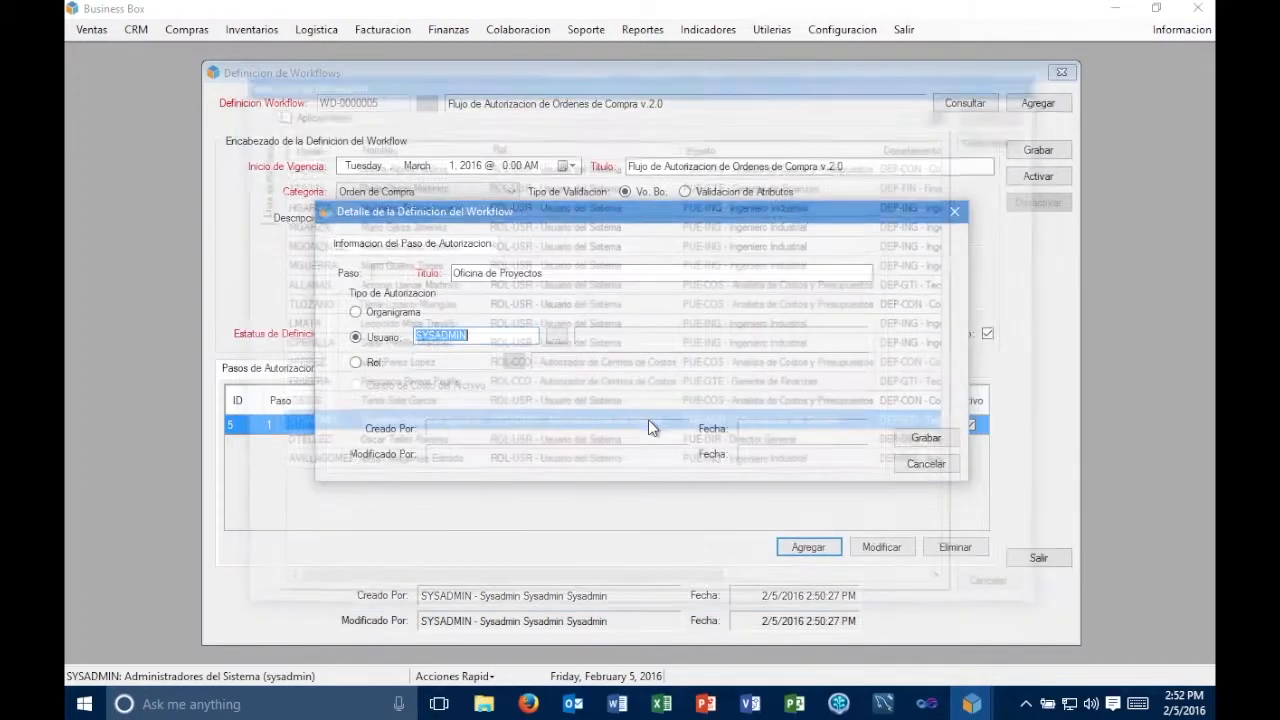
click(557, 337)
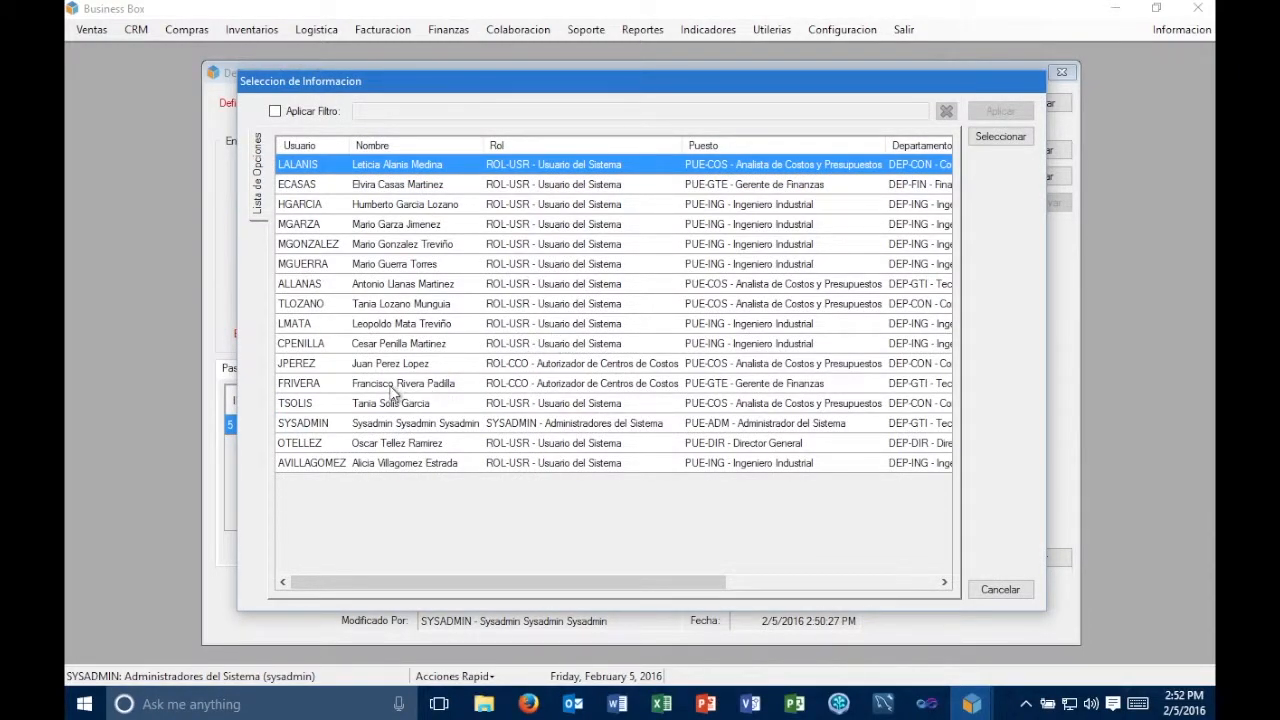
double_click(366, 232)
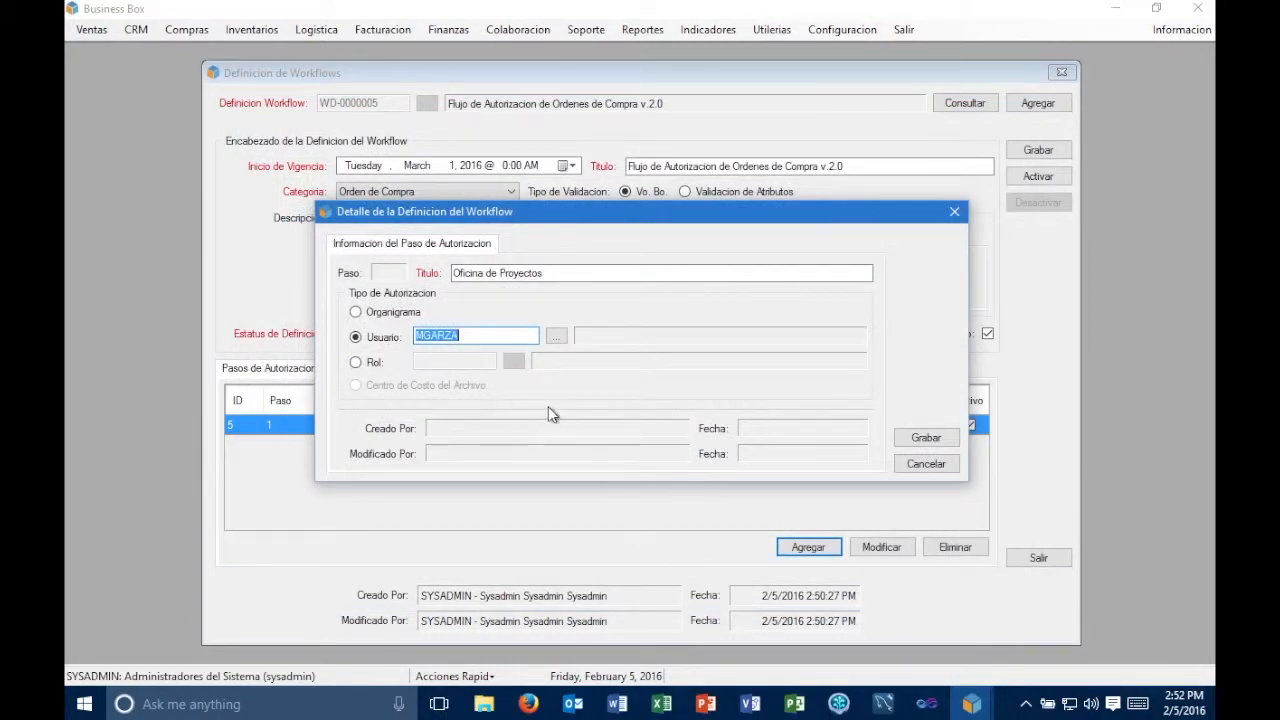
key(Tab)
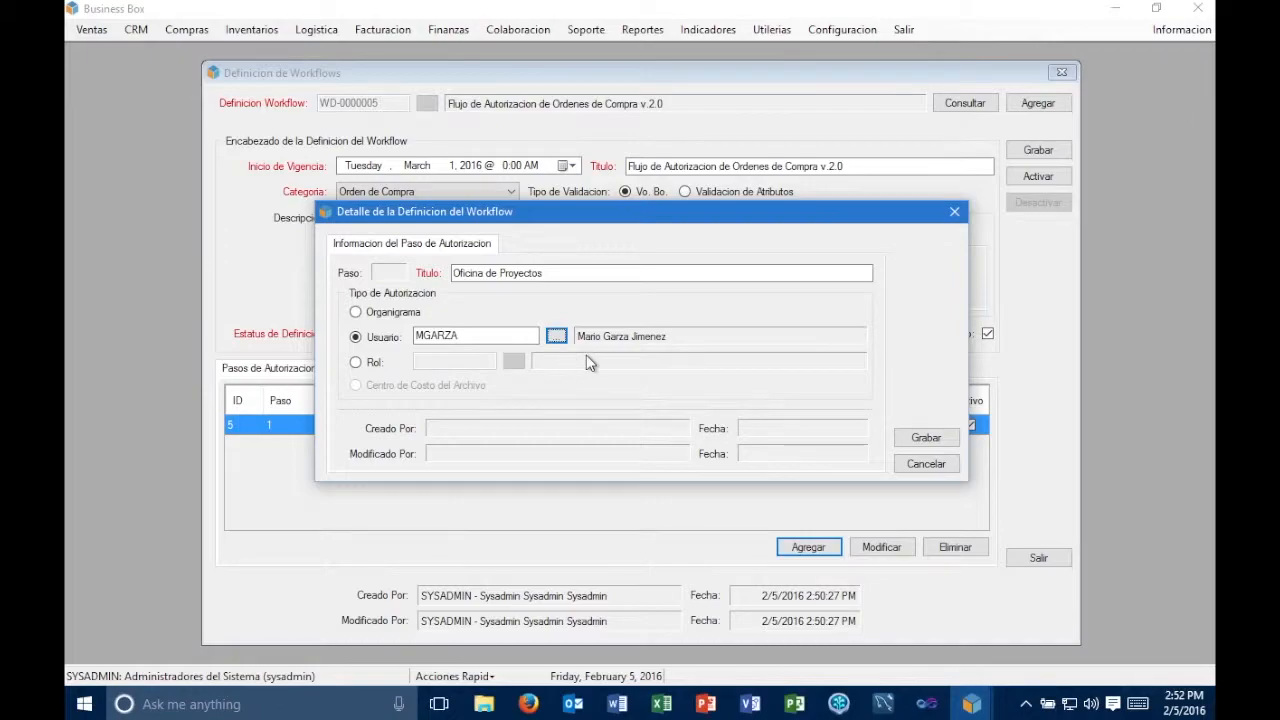
click(926, 438)
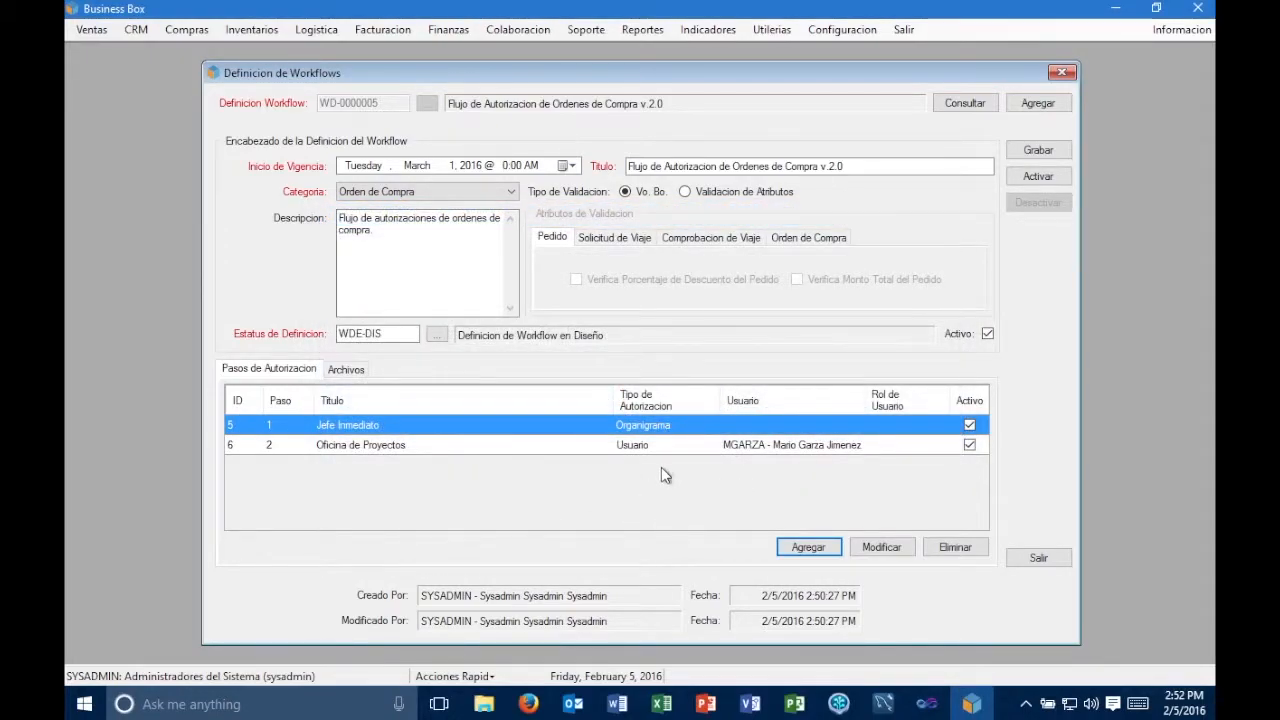
- Add a third authorization step titled "Pool de Abastecimientos"
click(790, 547)
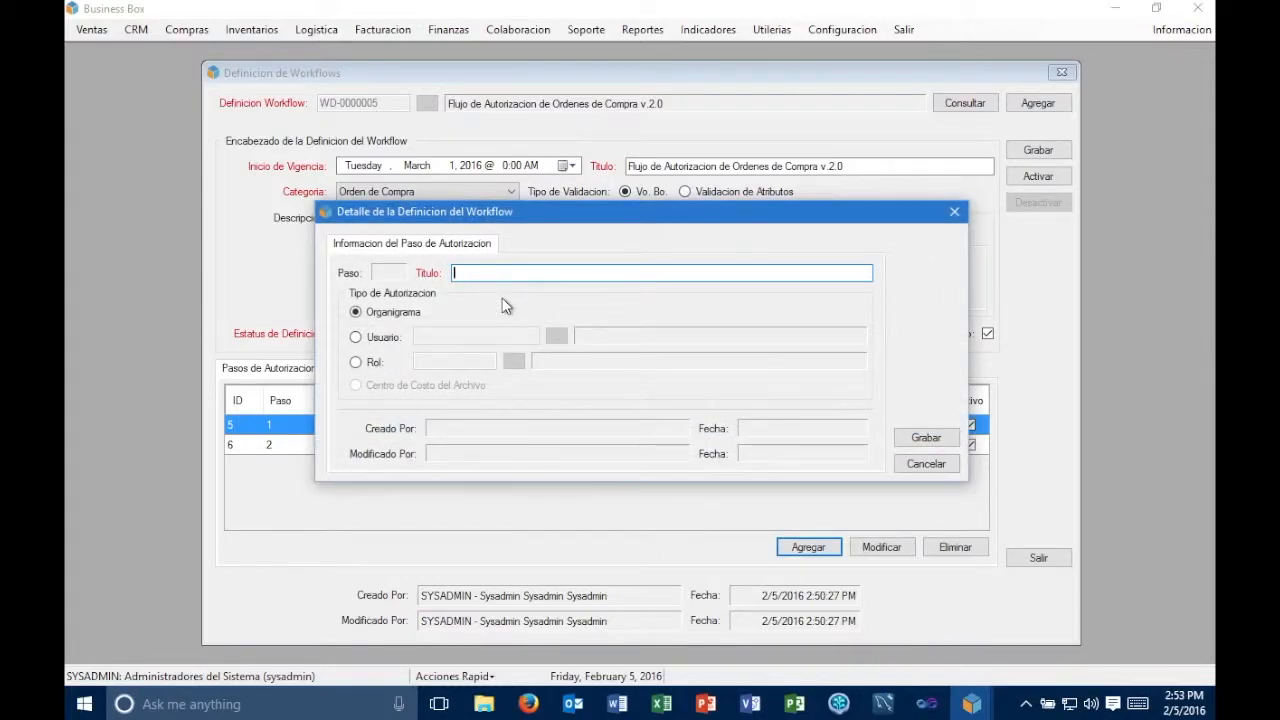
text(Pool de )
text(Servicio C)
text(omercial)
key(BackSpace)
key(BackSpace)
key(BackSpace)
key(BackSpace)
key(BackSpace)
key(BackSpace)
key(BackSpace)
key(BackSpace)
key(BackSpace)
key(BackSpace)
key(BackSpace)
key(BackSpace)
key(BackSpace)
key(BackSpace)
key(BackSpace)
key(BackSpace)
key(BackSpace)
key(BackSpace)
text(S)
key(BackSpace)
text(Abastecimientos)
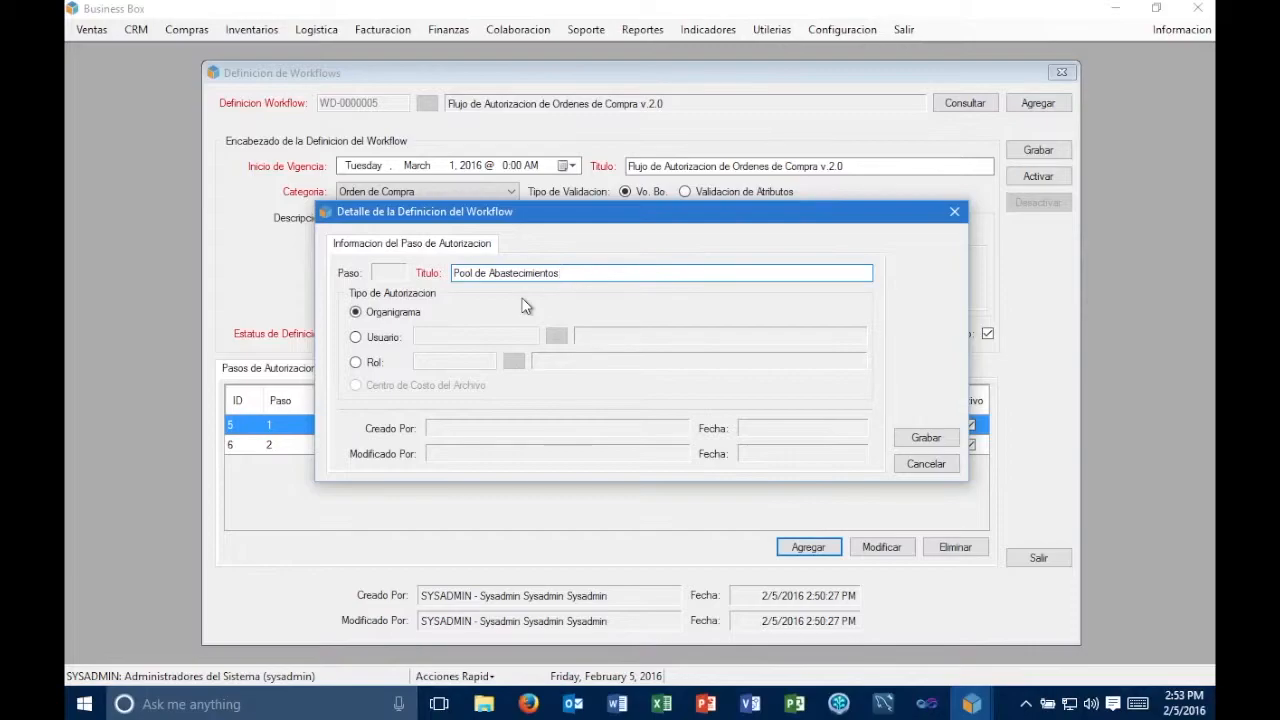
- Set the step's authorization type to Rol with ROL-USR (Usuario del Sistema) and save the step
click(378, 363)
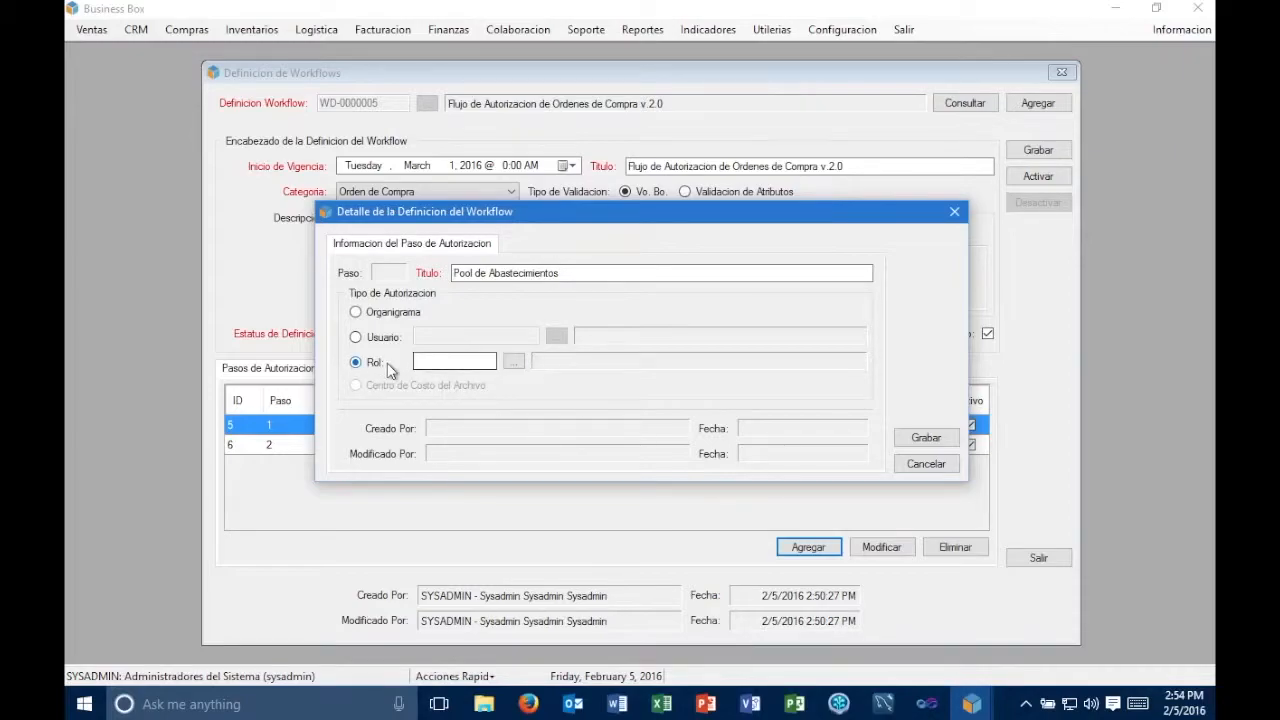
click(515, 363)
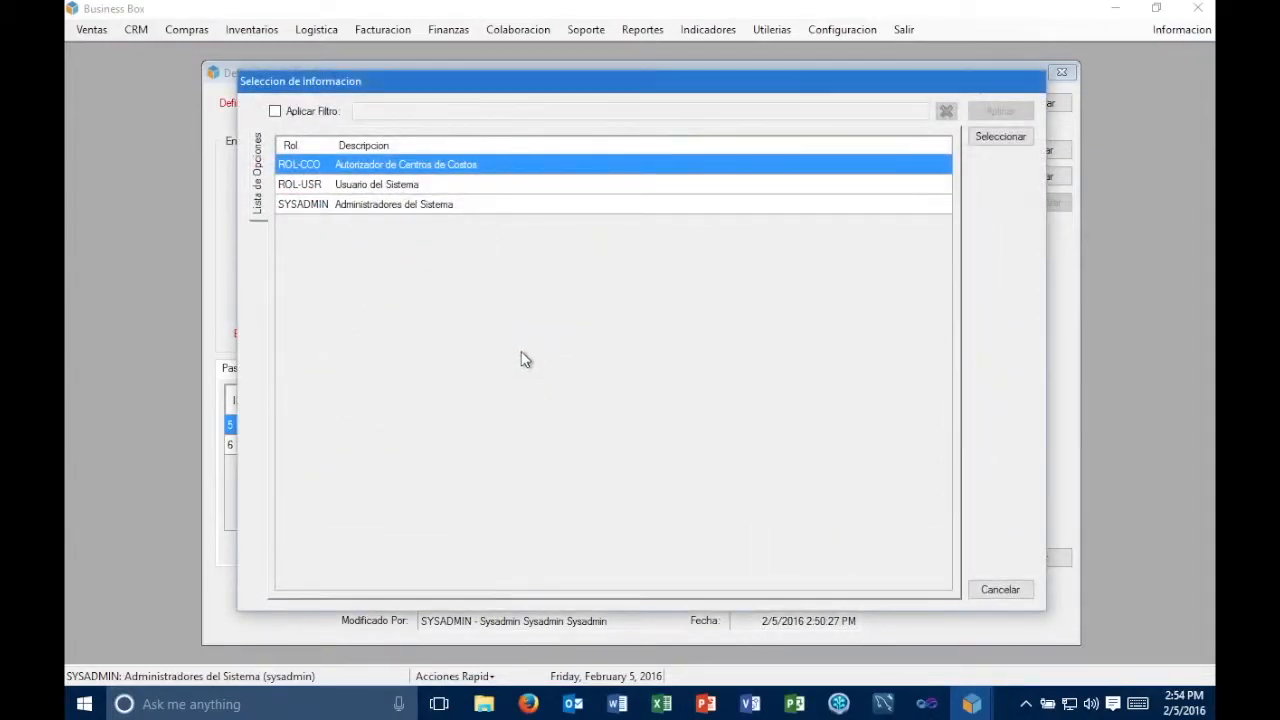
double_click(474, 166)
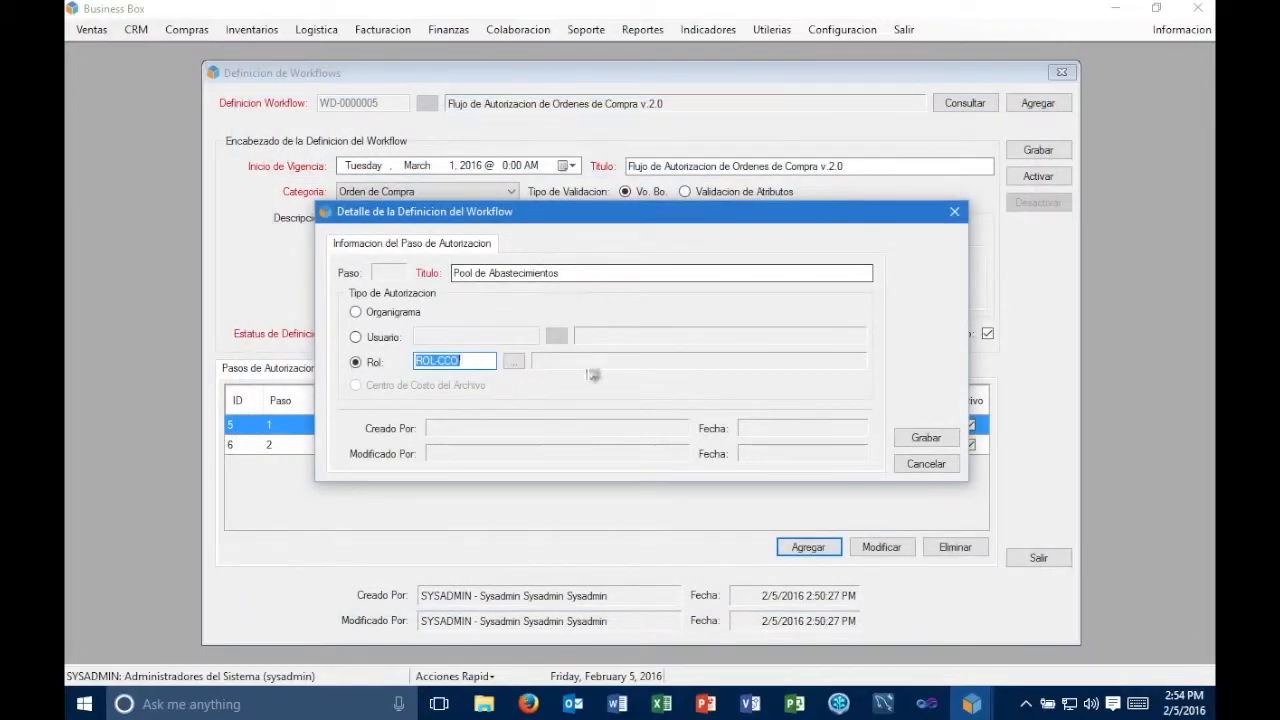
click(516, 364)
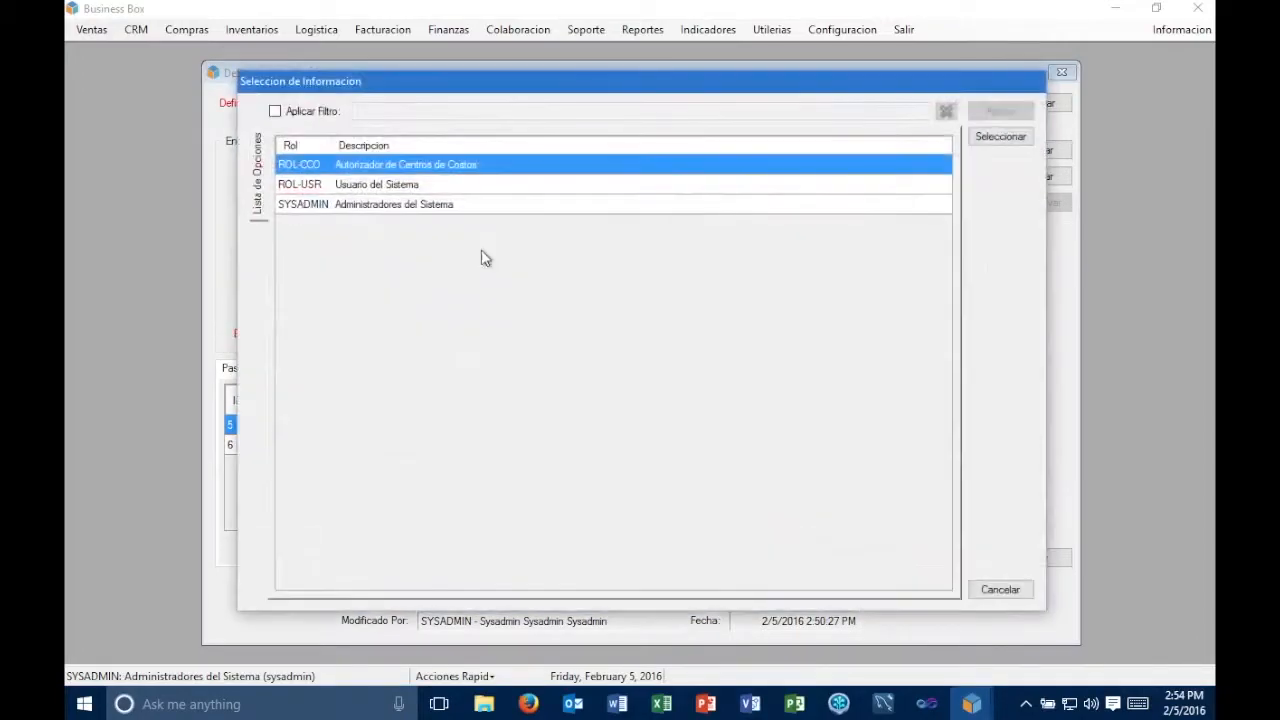
double_click(463, 186)
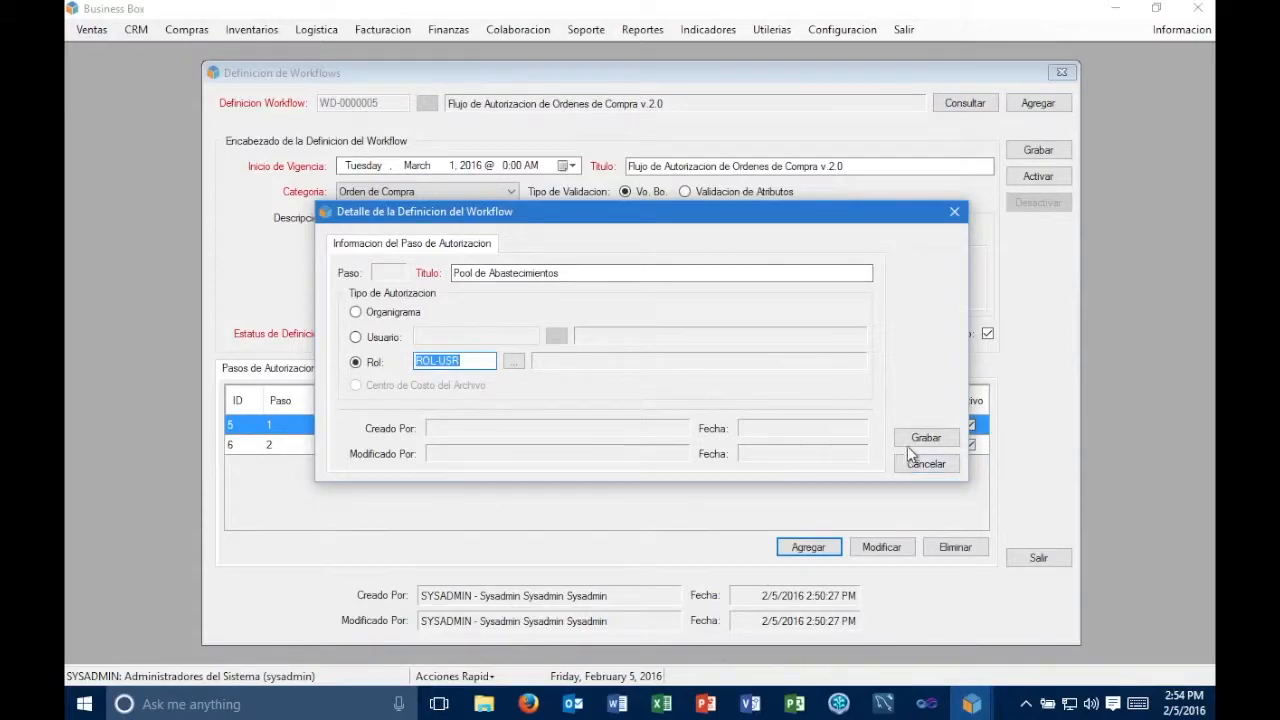
key(Return)
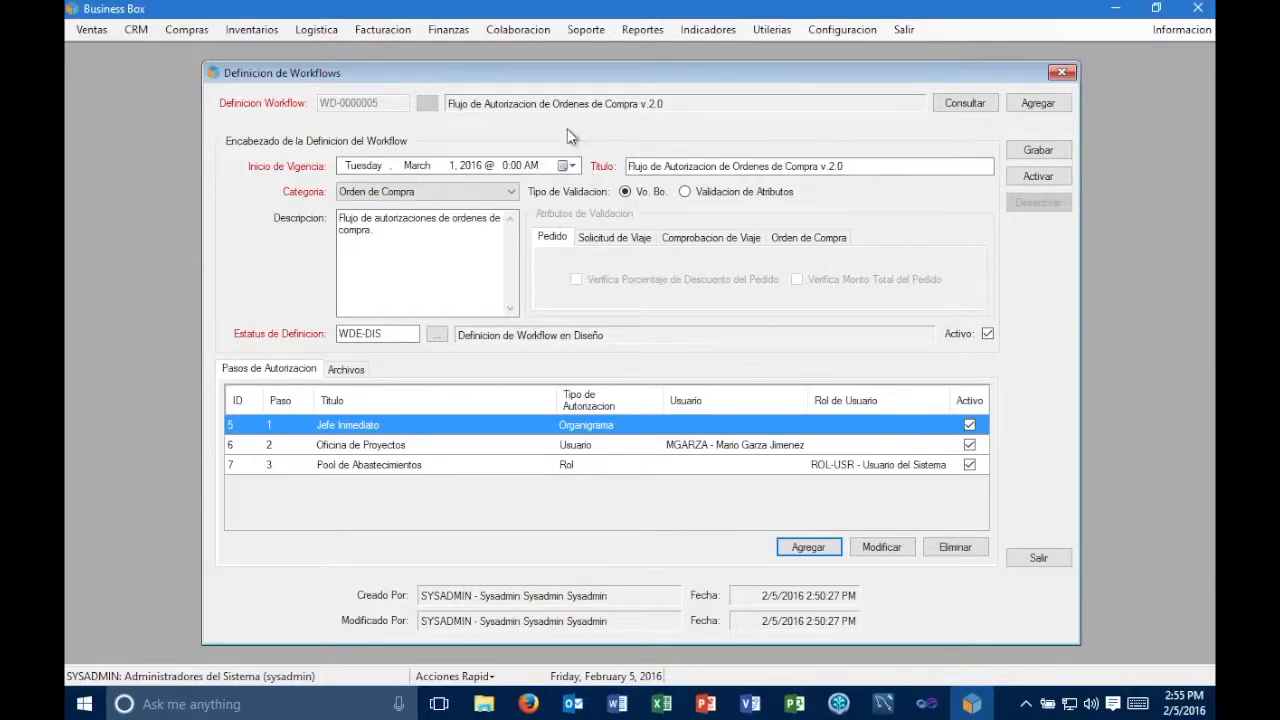
- Consult the purchase order workflow definition v.1.0 and its v.2.0 counterpart to compare their status and authorization steps
click(978, 104)
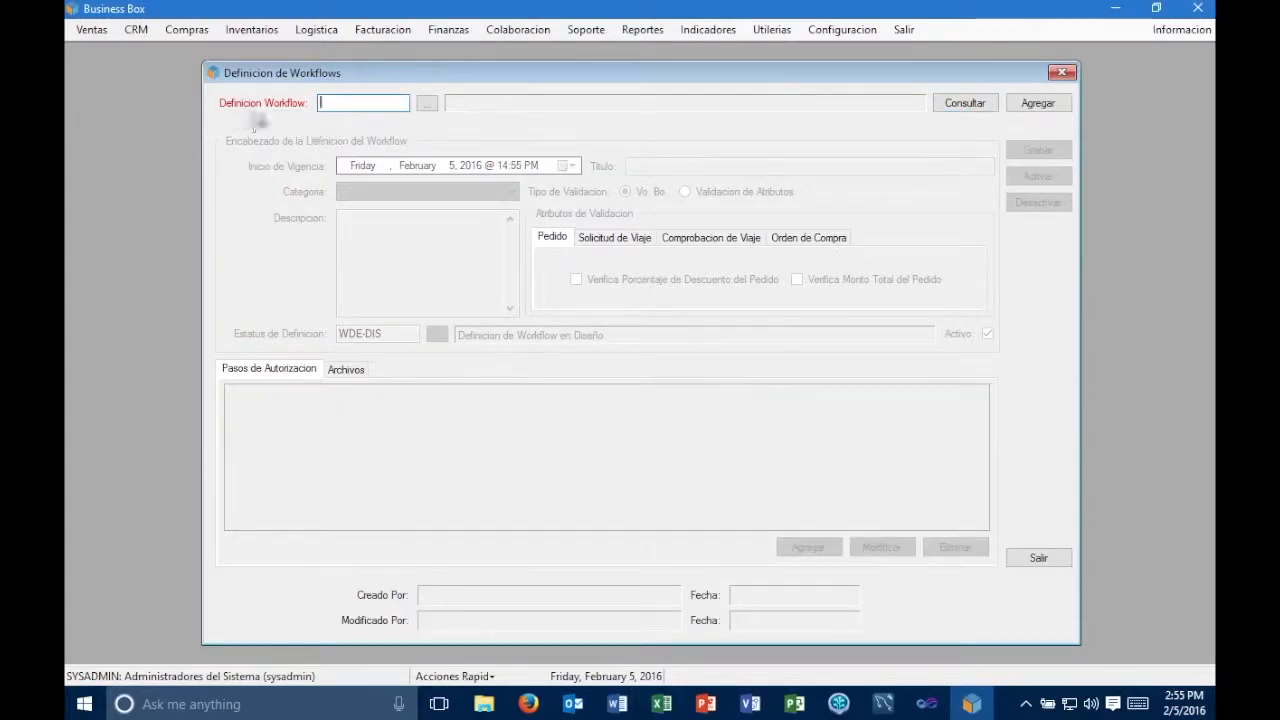
click(426, 106)
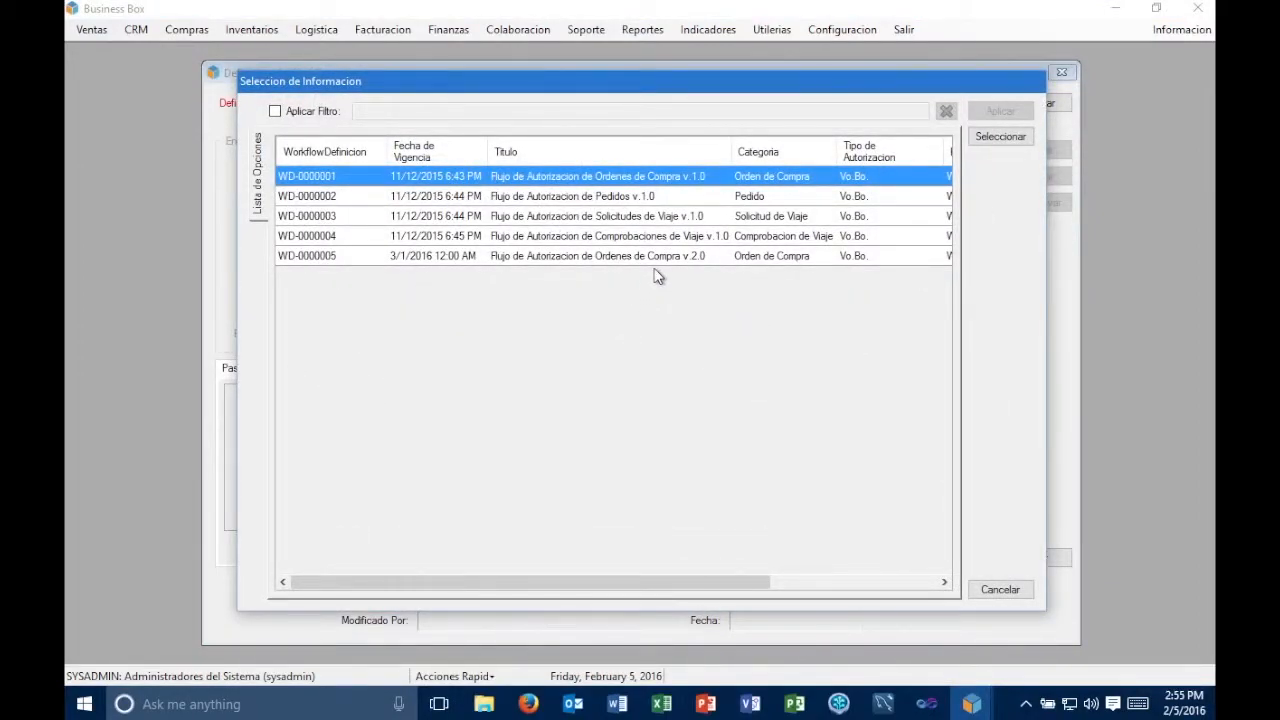
double_click(666, 175)
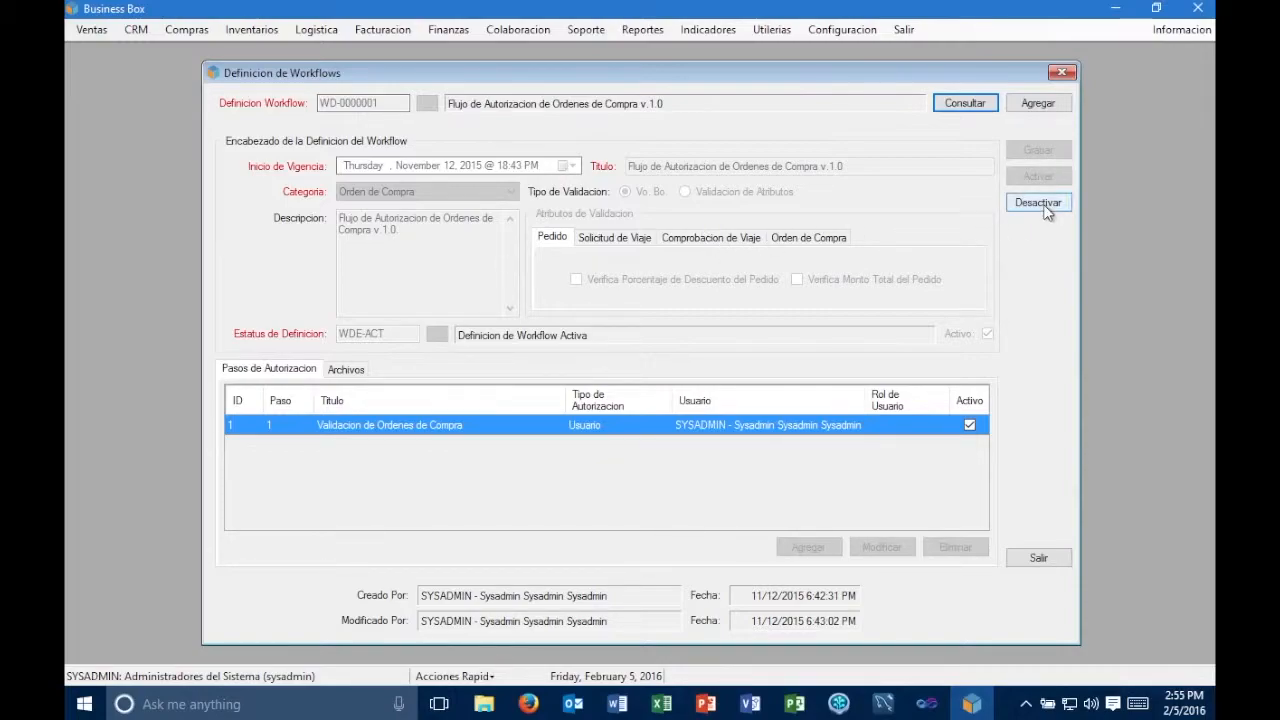
click(958, 103)
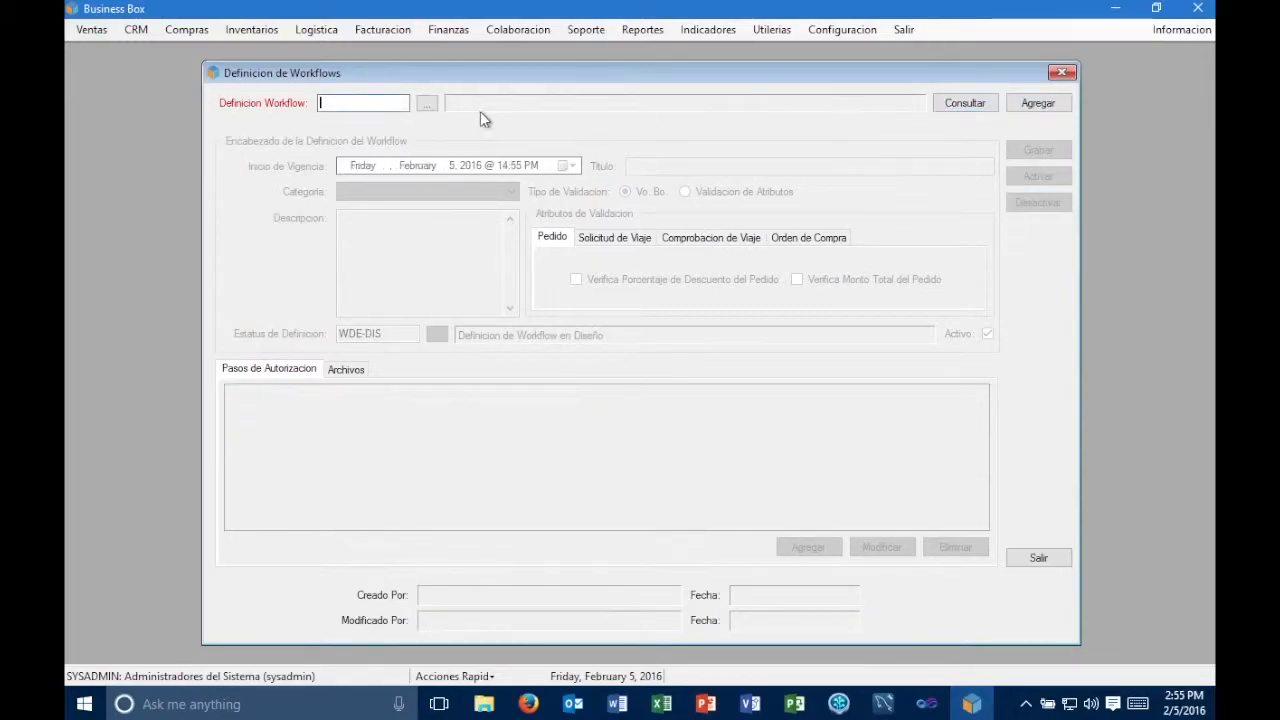
click(428, 103)
click(688, 260)
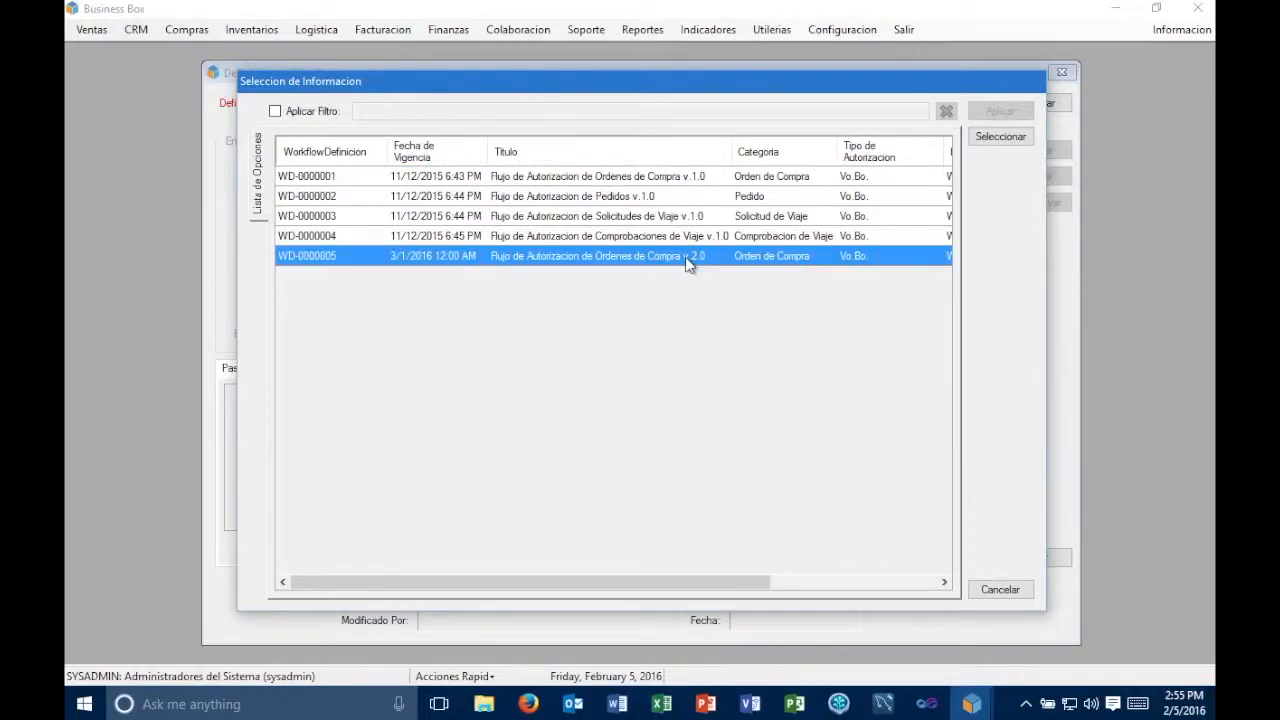
double_click(688, 260)
click(964, 103)
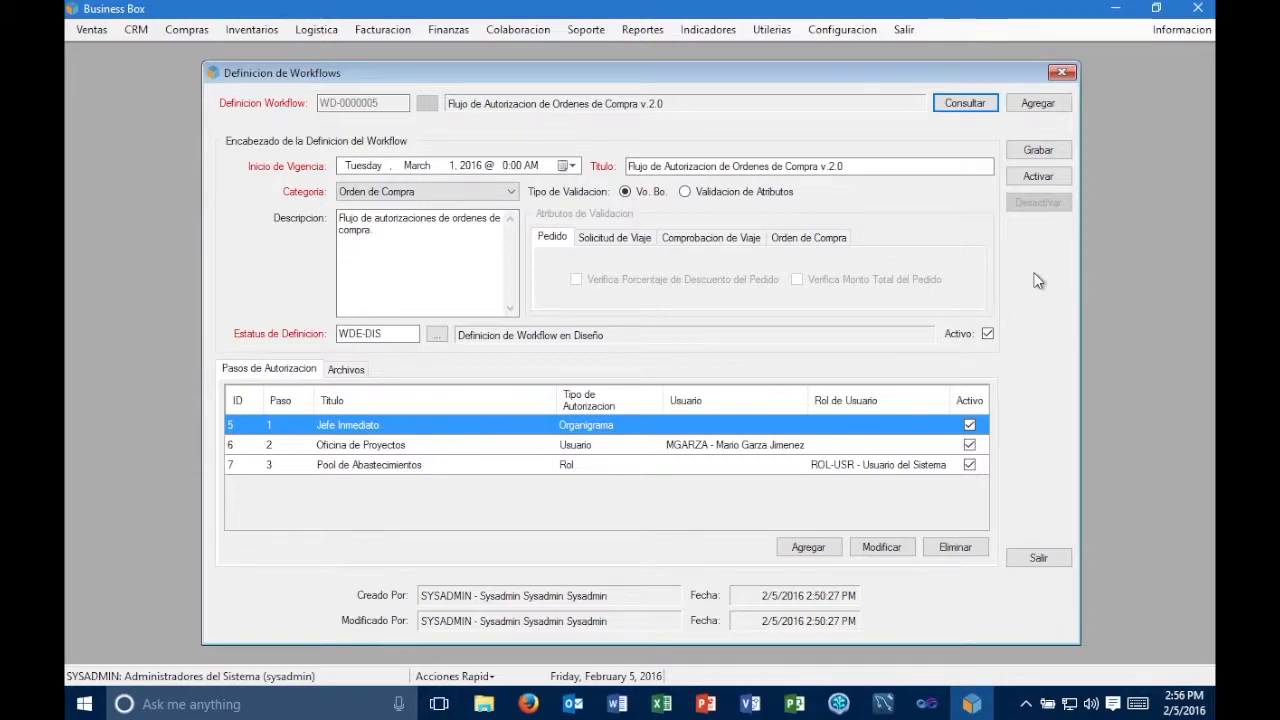
- Consult the workflow definition "Flujo de Autorizacion de Pedidos v.1.0"
click(968, 104)
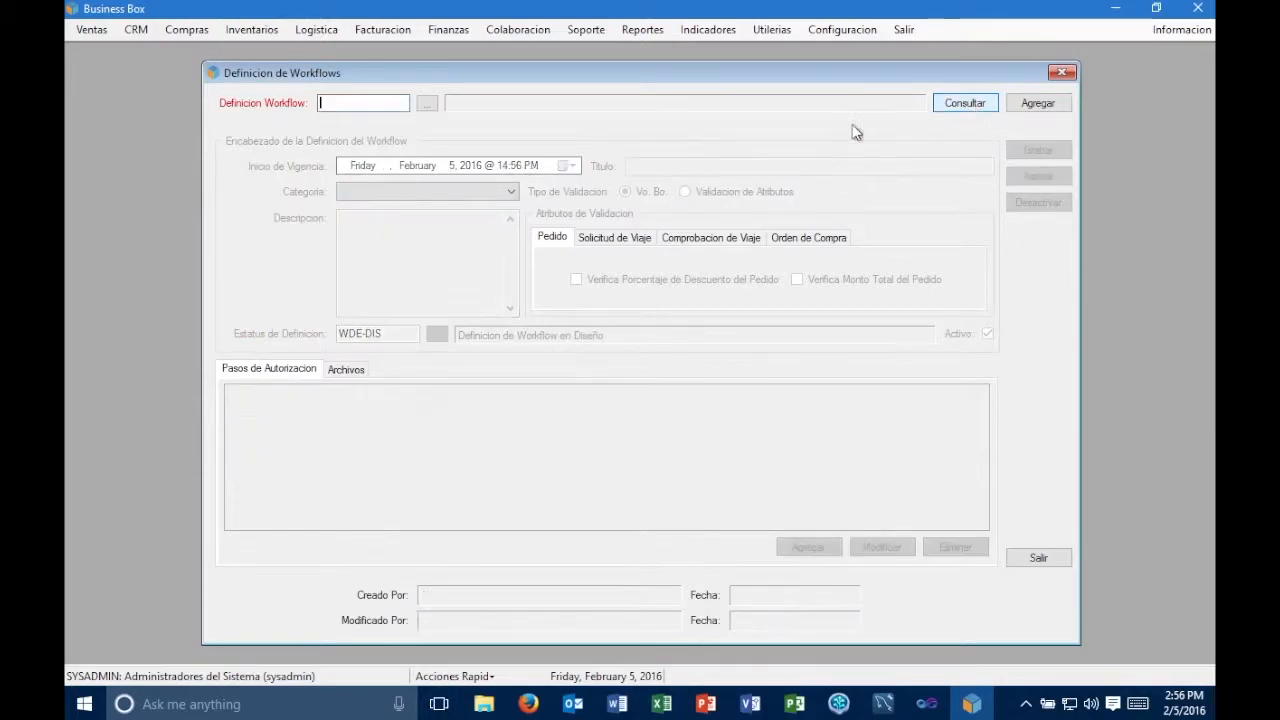
click(429, 106)
click(700, 197)
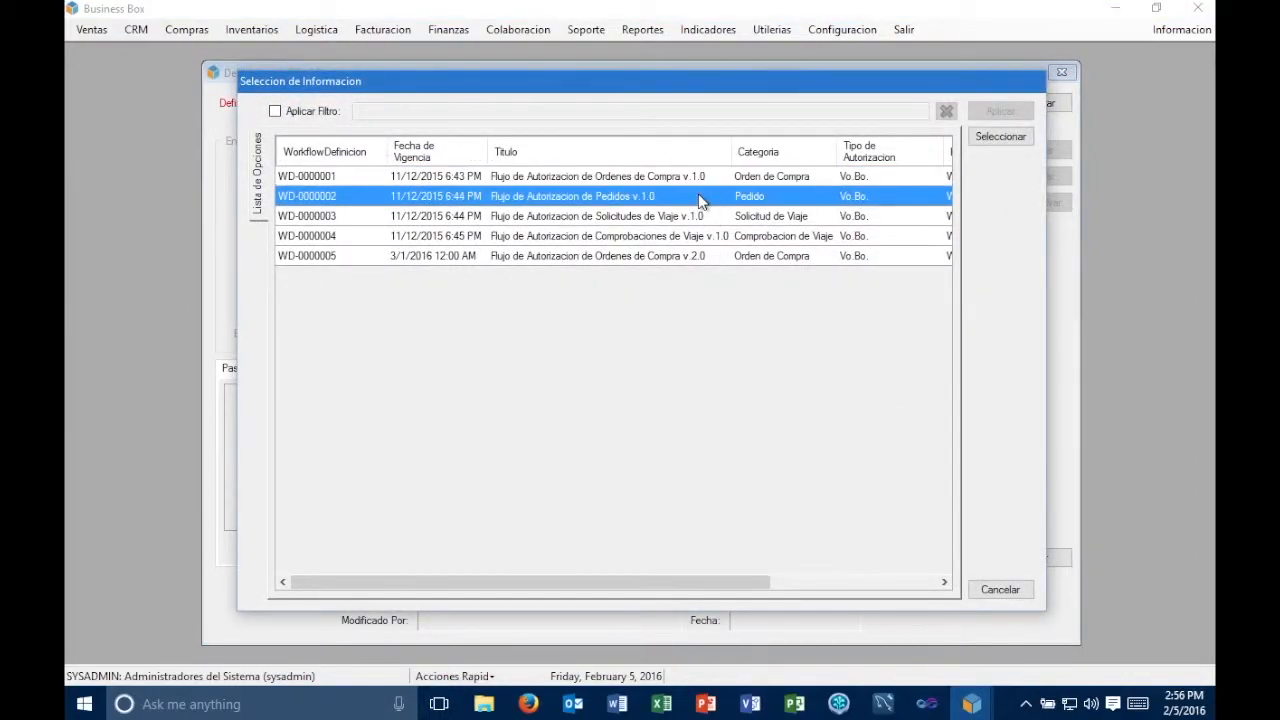
double_click(700, 197)
click(962, 104)
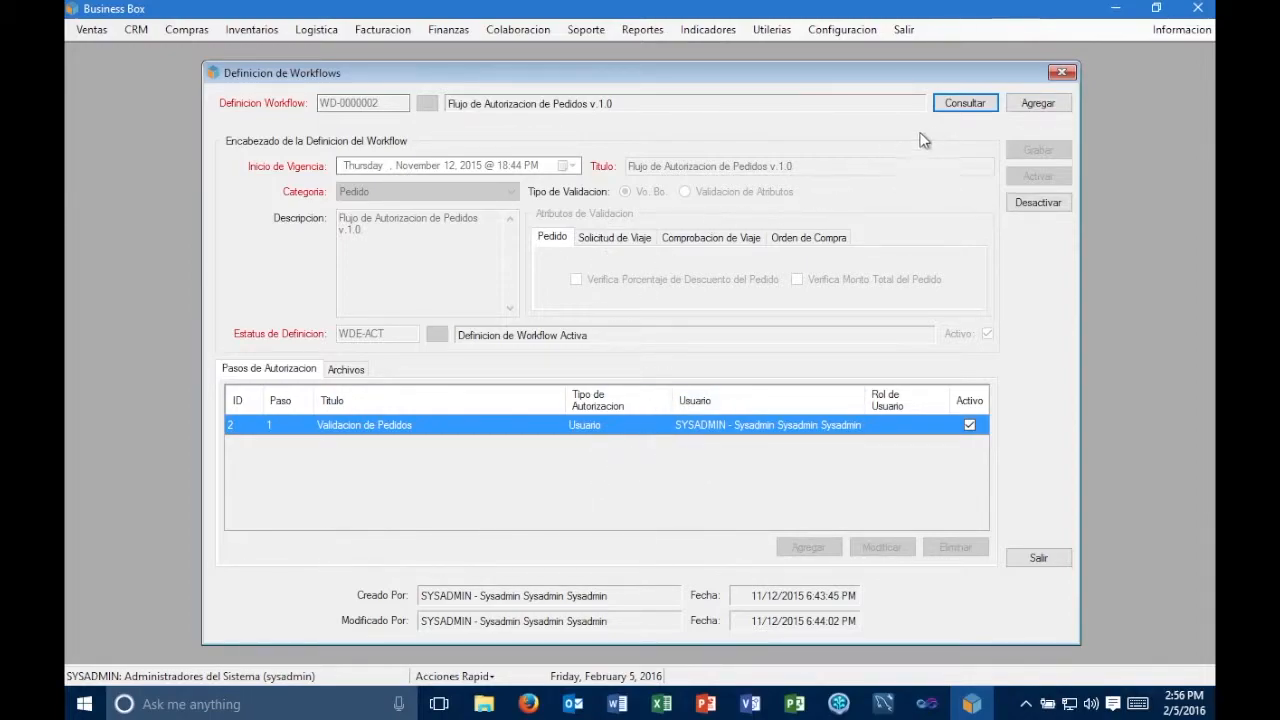
- Consult the workflow definition "Flujo de Autorizacion de Solicitudes de Viaje v.1.0"
click(960, 102)
click(425, 103)
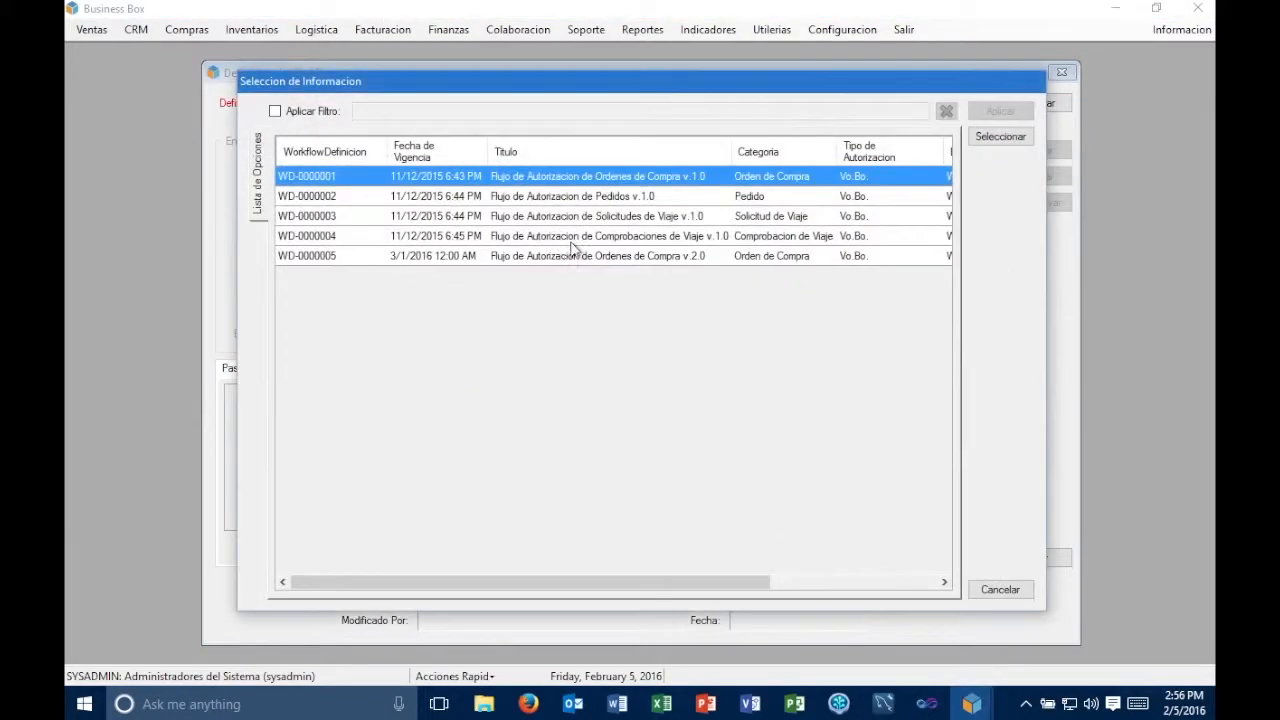
double_click(688, 216)
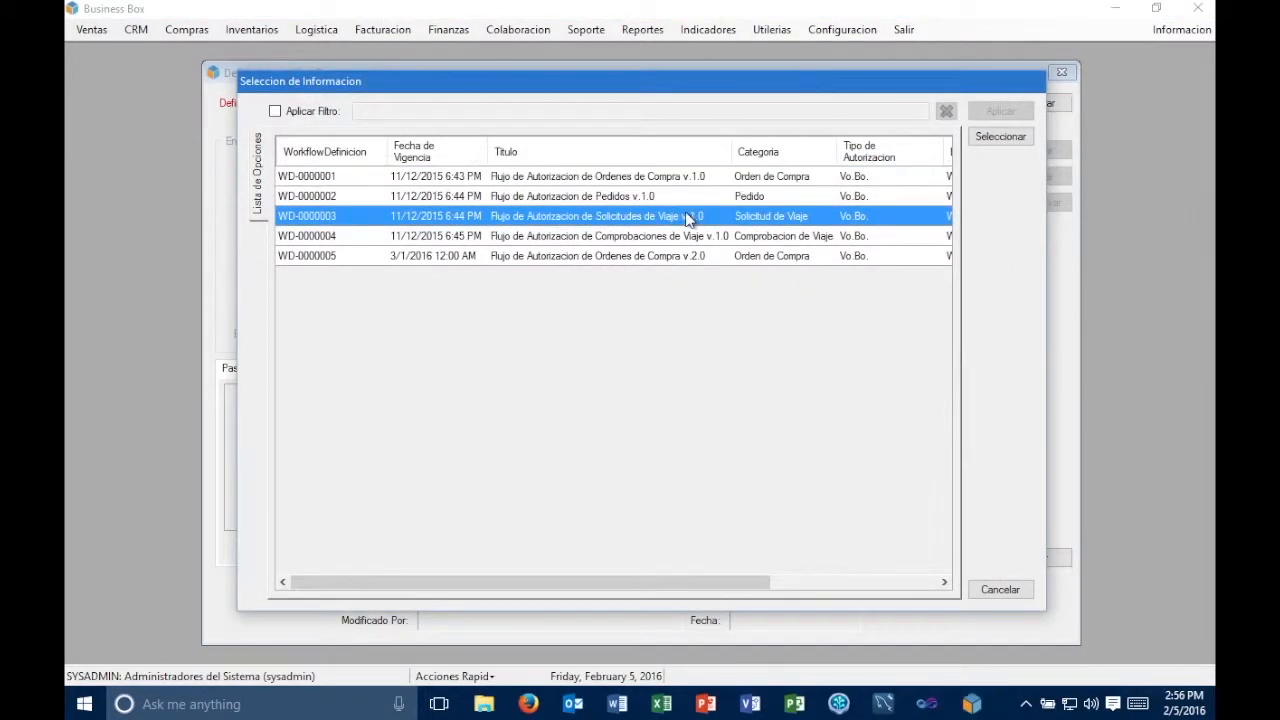
click(941, 106)
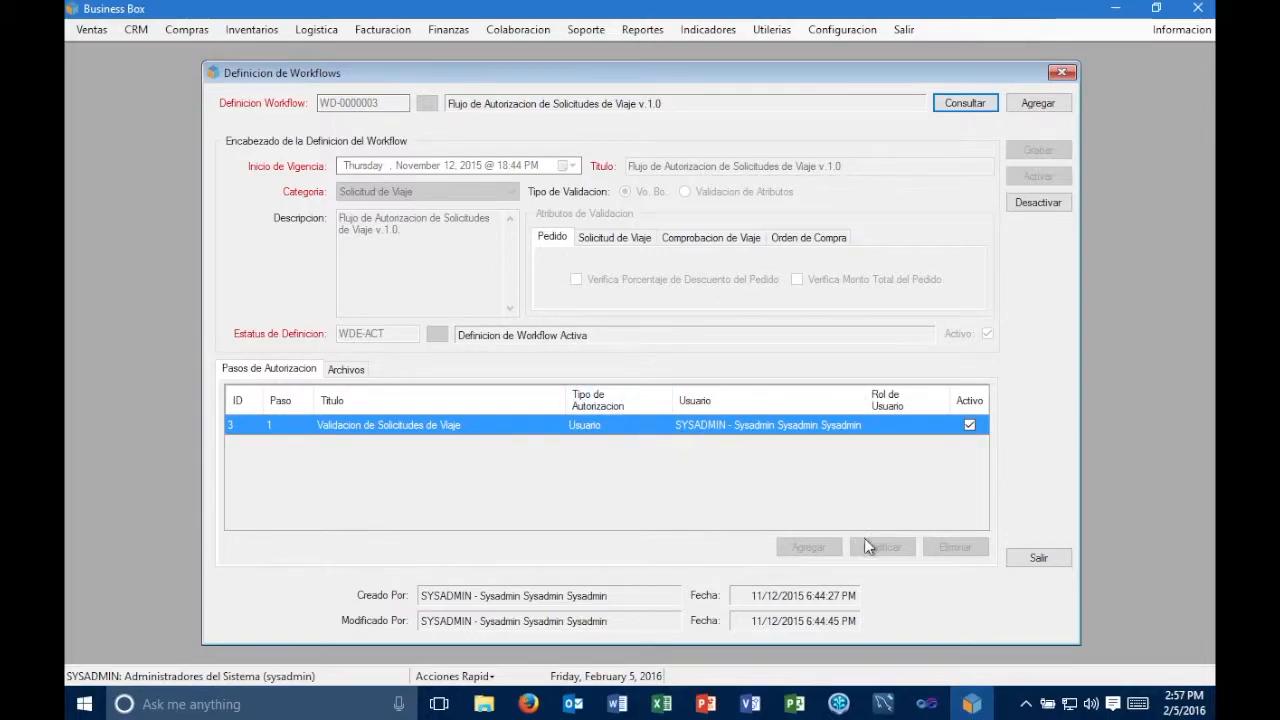
- Consult the workflow definition "Flujo de Autorizacion de Comprobaciones de Viaje v.1.0"
click(964, 103)
click(427, 103)
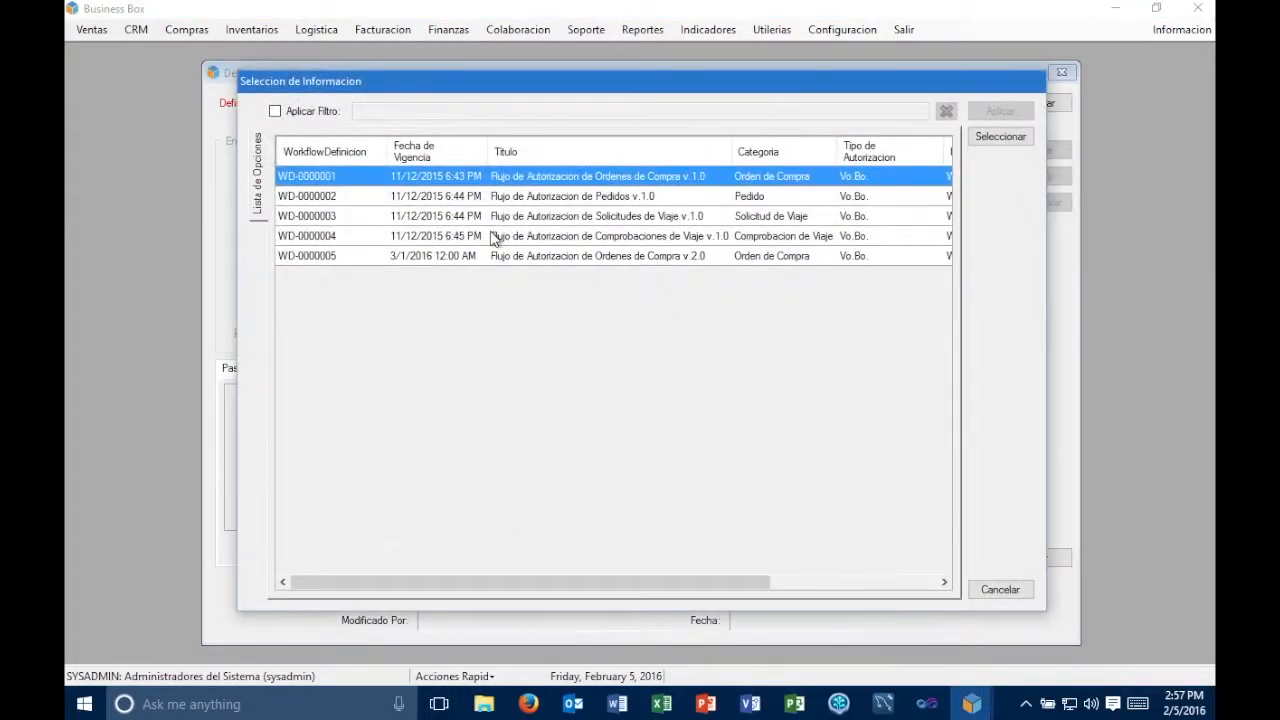
double_click(662, 240)
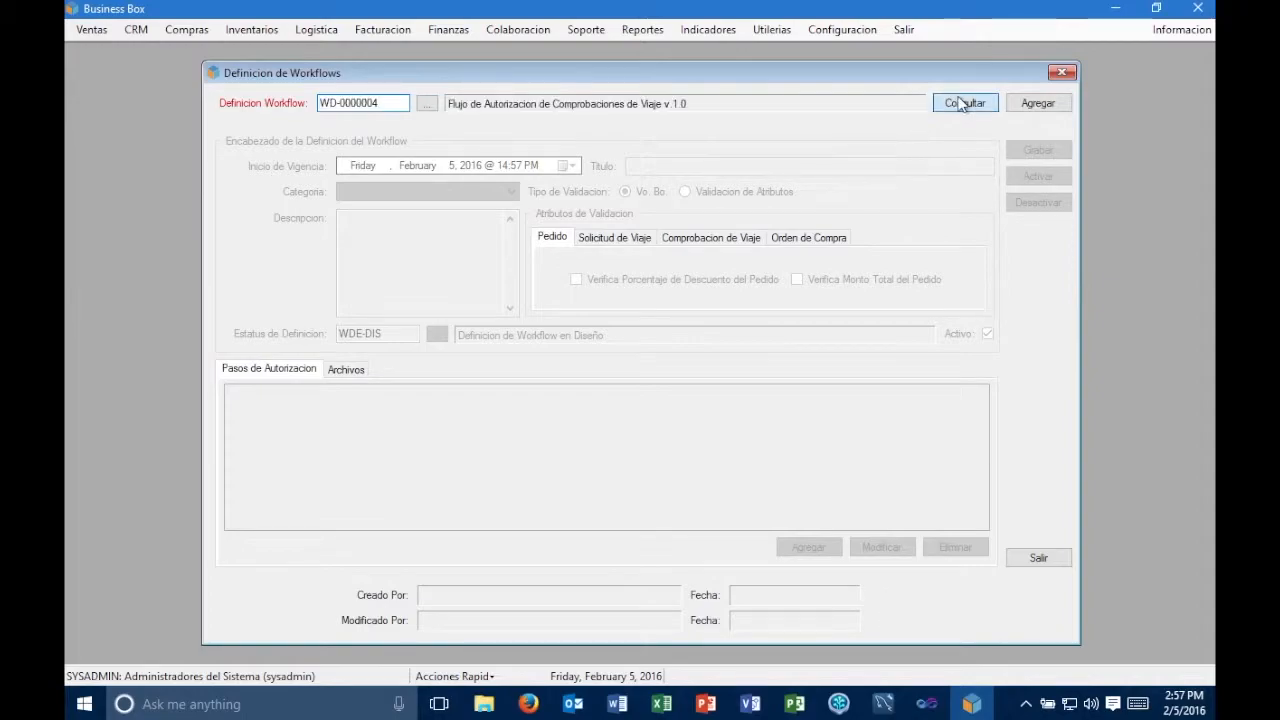
click(965, 103)
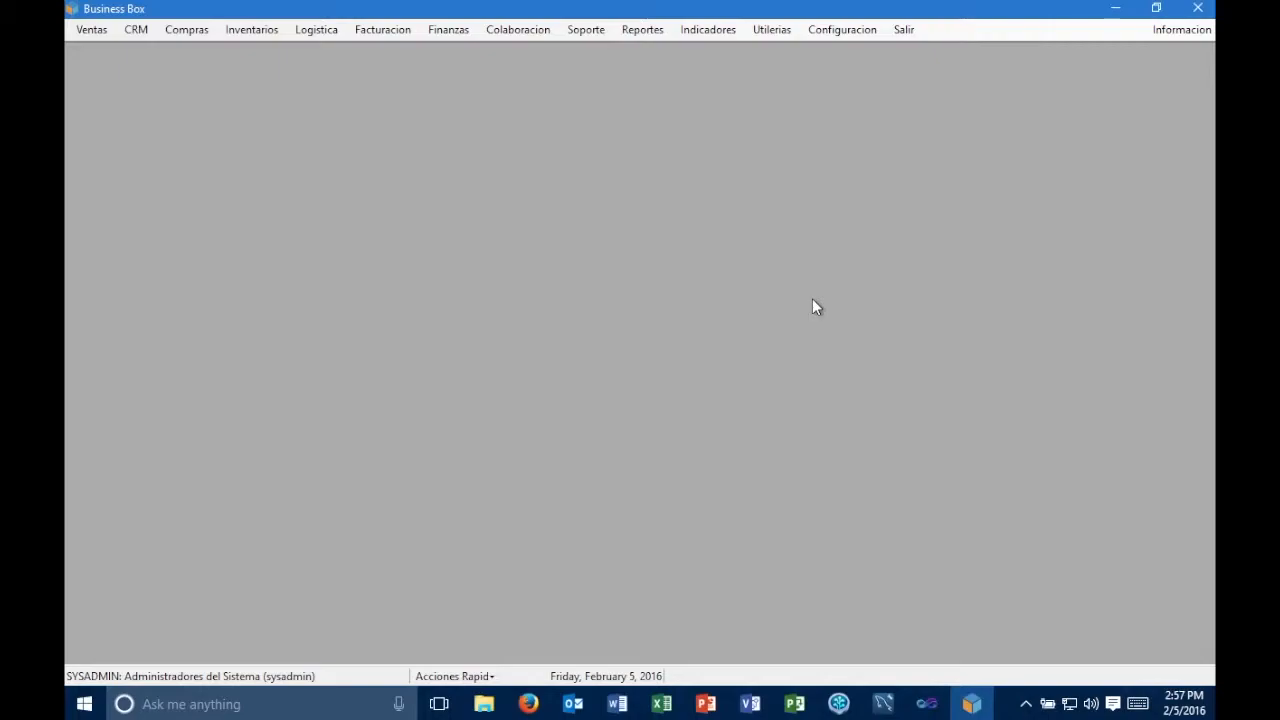
- Open the workflow consultation and review the list of existing workflows by creation date, category and reference
click(787, 32)
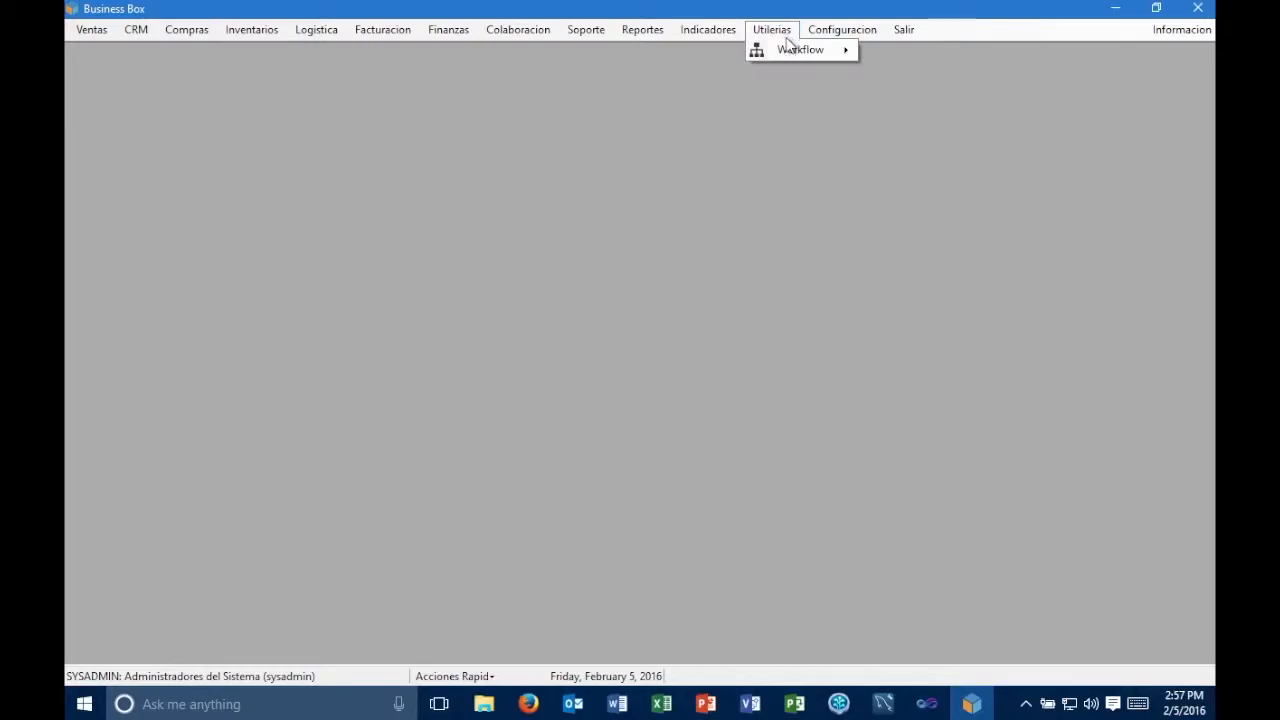
mouse_move(814, 50)
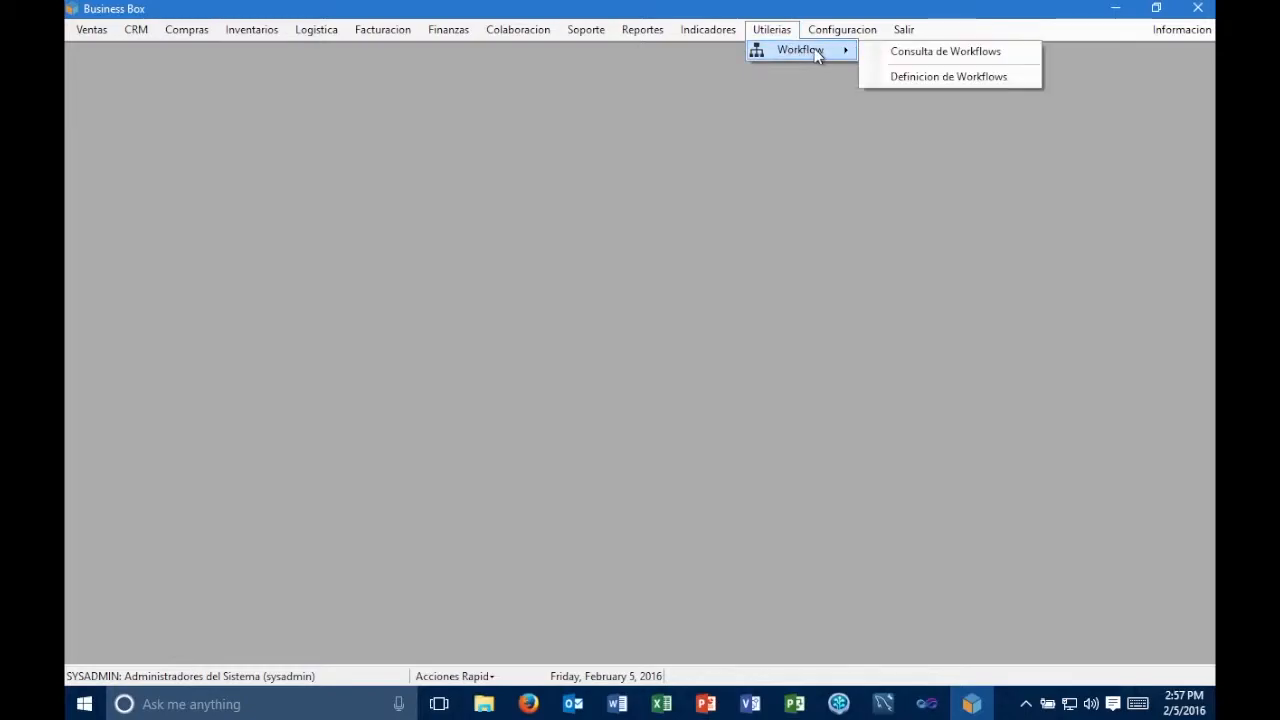
click(967, 55)
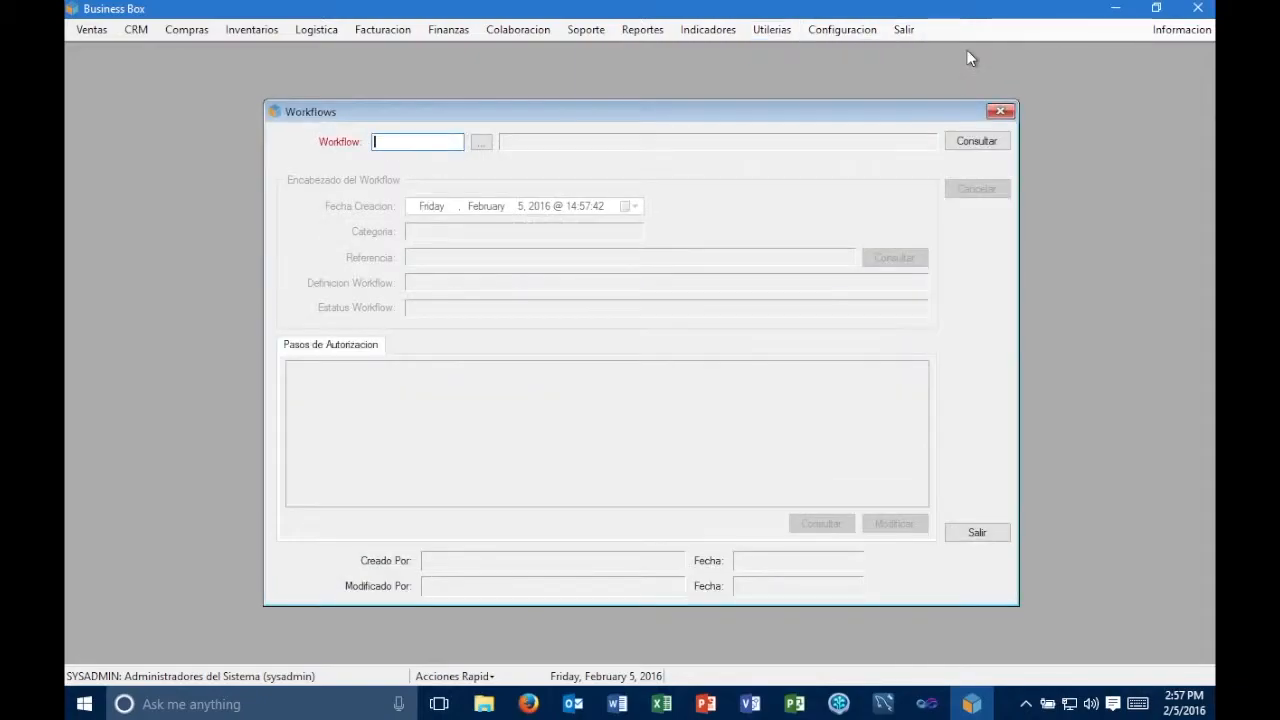
click(481, 142)
scroll(695, 337, down, 4)
scroll(695, 337, up, 4)
scroll(695, 337, down, 4)
scroll(695, 337, up, 4)
scroll(695, 337, down, 4)
scroll(695, 337, up, 4)
scroll(695, 337, down, 4)
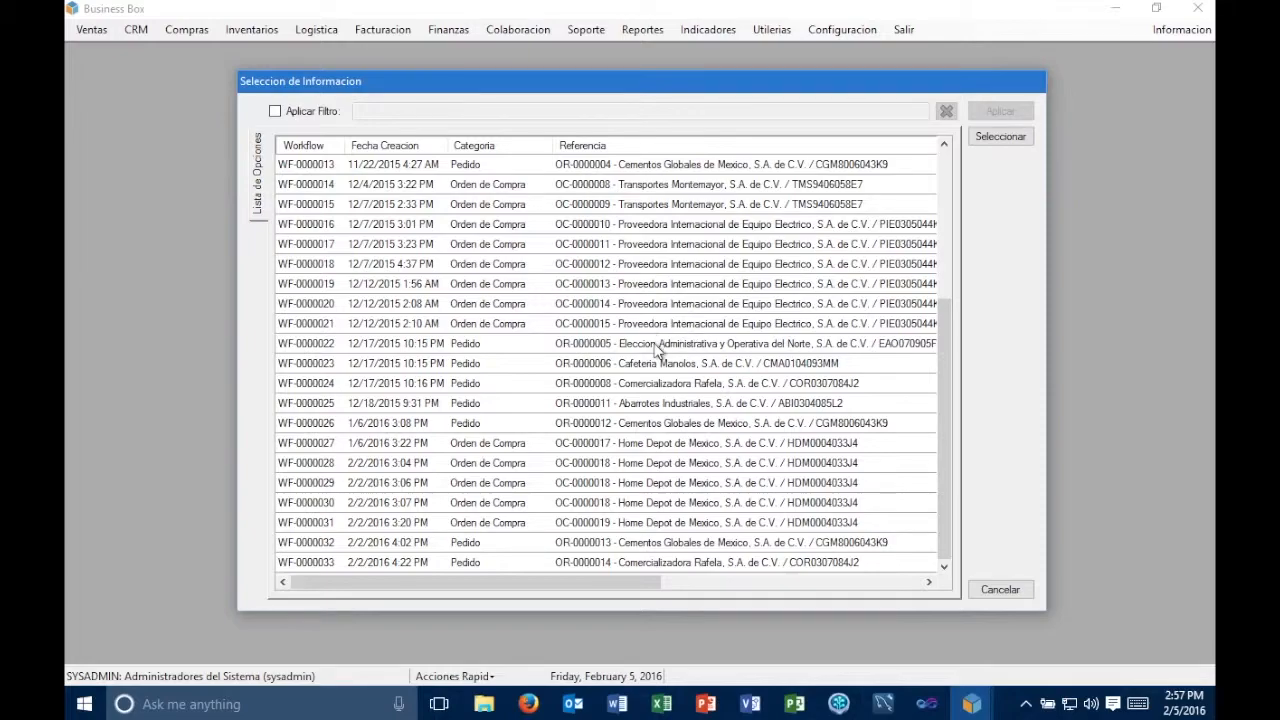
scroll(658, 350, up, 4)
scroll(658, 350, down, 4)
scroll(658, 350, up, 4)
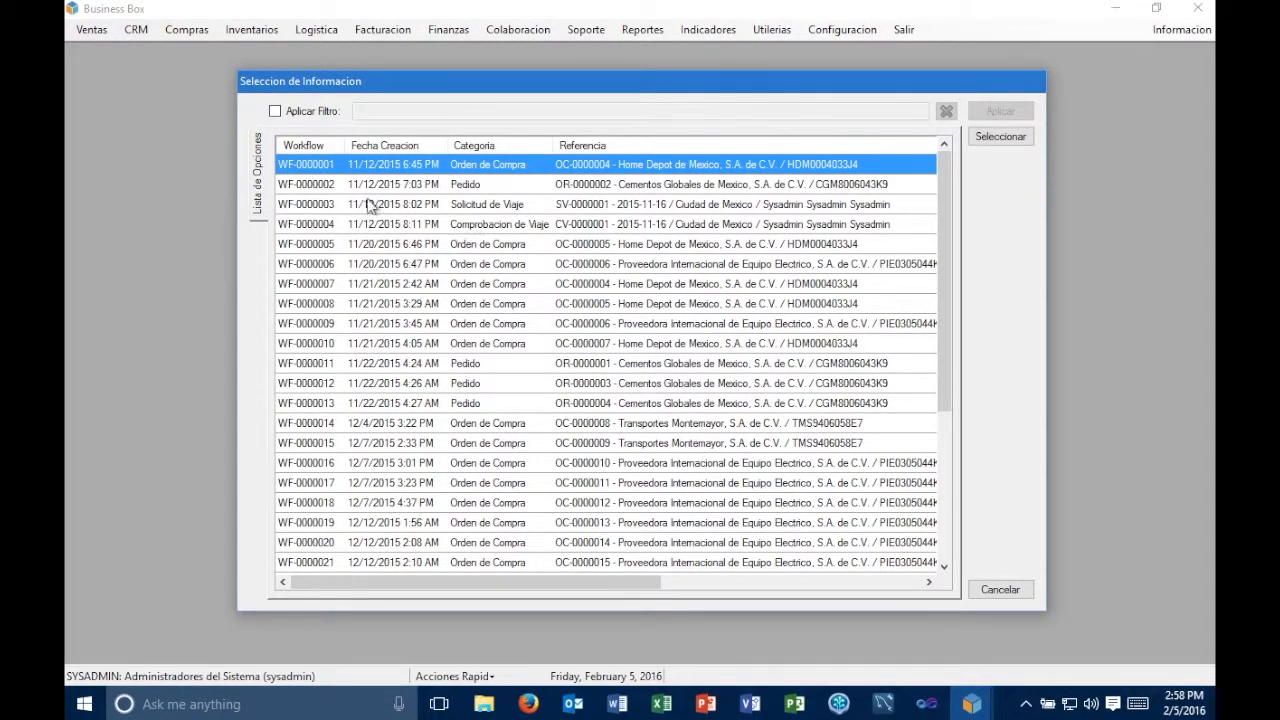
- Review the definition and status of the listed workflows and load workflow WF-0000012 for consultation
click(538, 385)
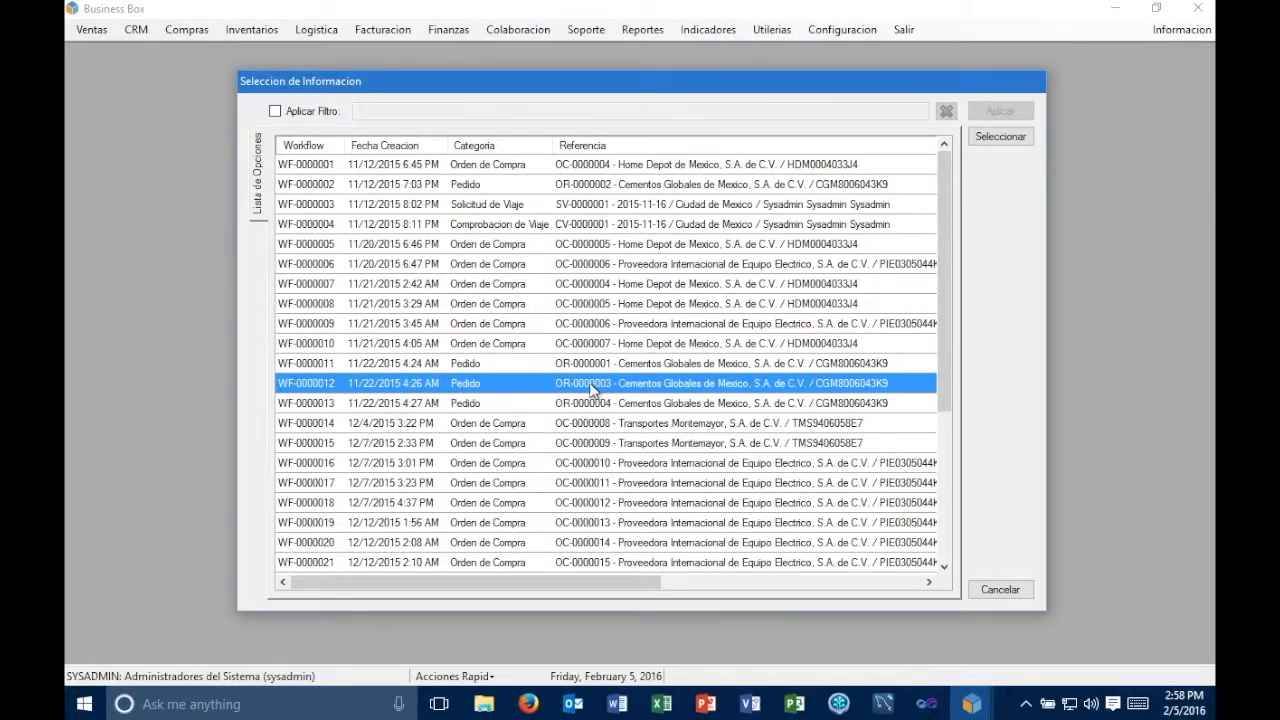
drag(660, 581, 919, 587)
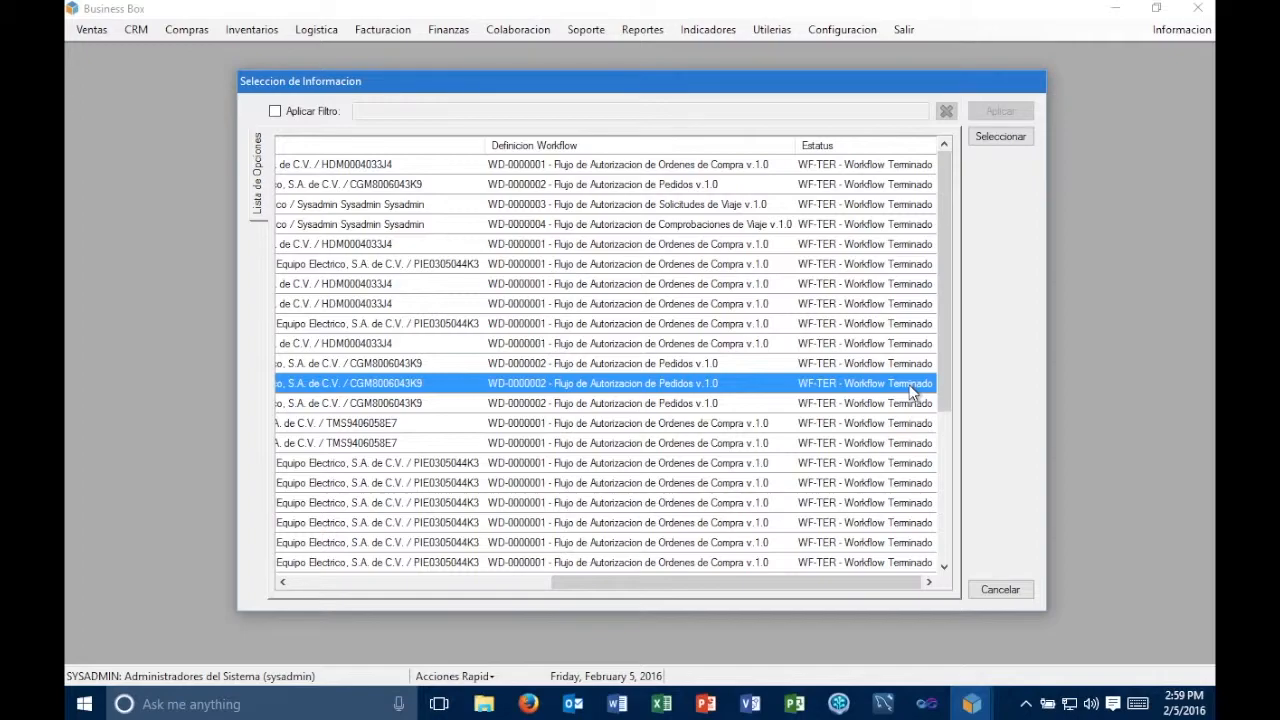
scroll(910, 392, down, 4)
scroll(910, 392, up, 4)
scroll(910, 392, down, 1)
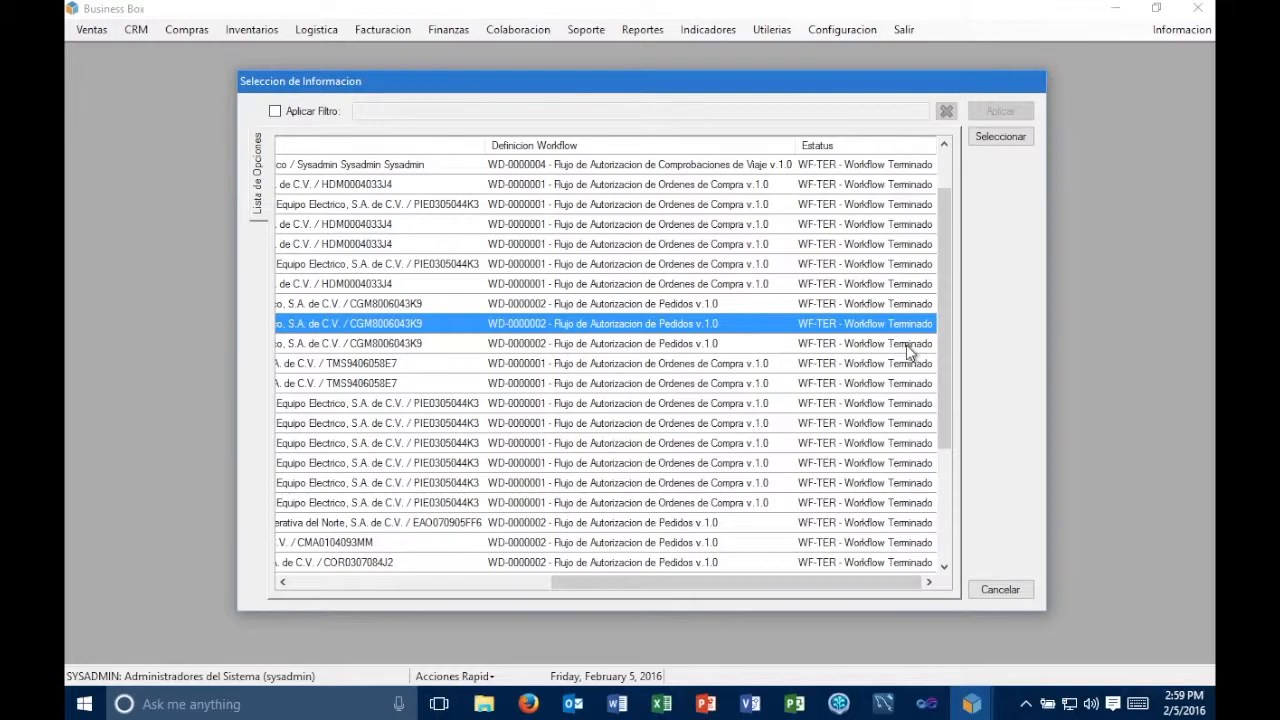
click(500, 582)
click(990, 137)
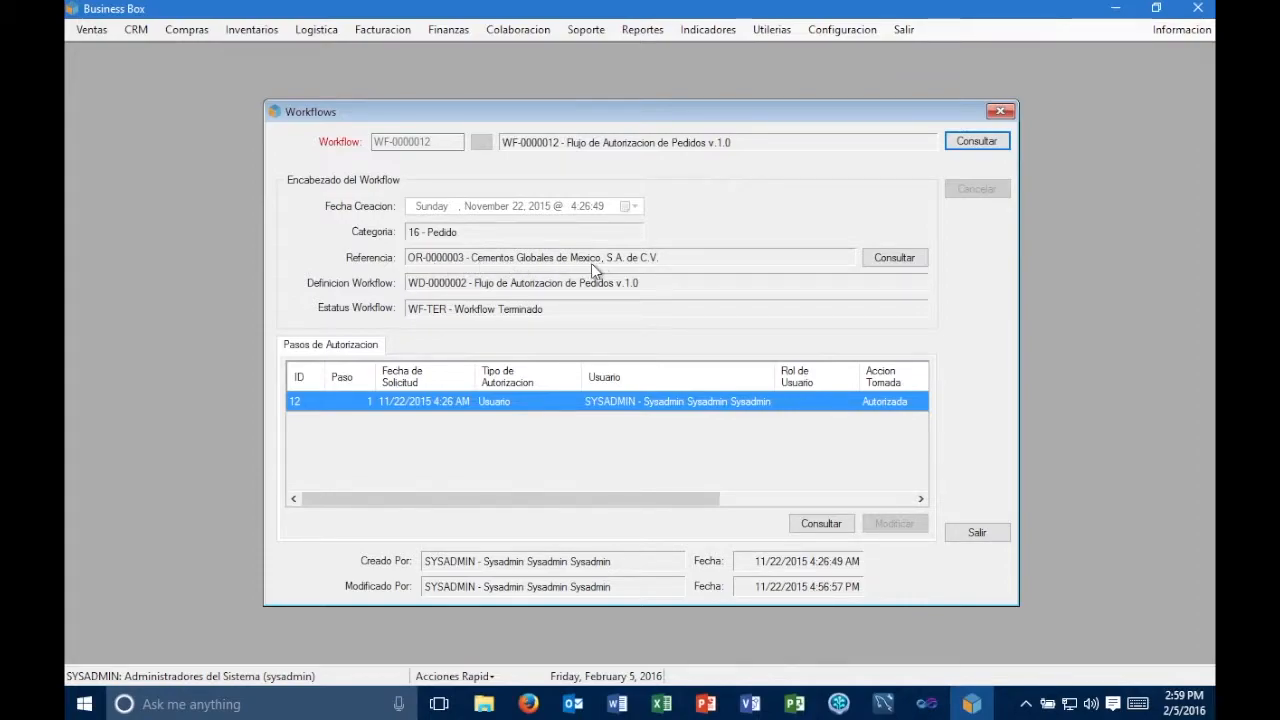
- Consult the order referenced by the workflow and view the details of its line item's first delivery
click(890, 260)
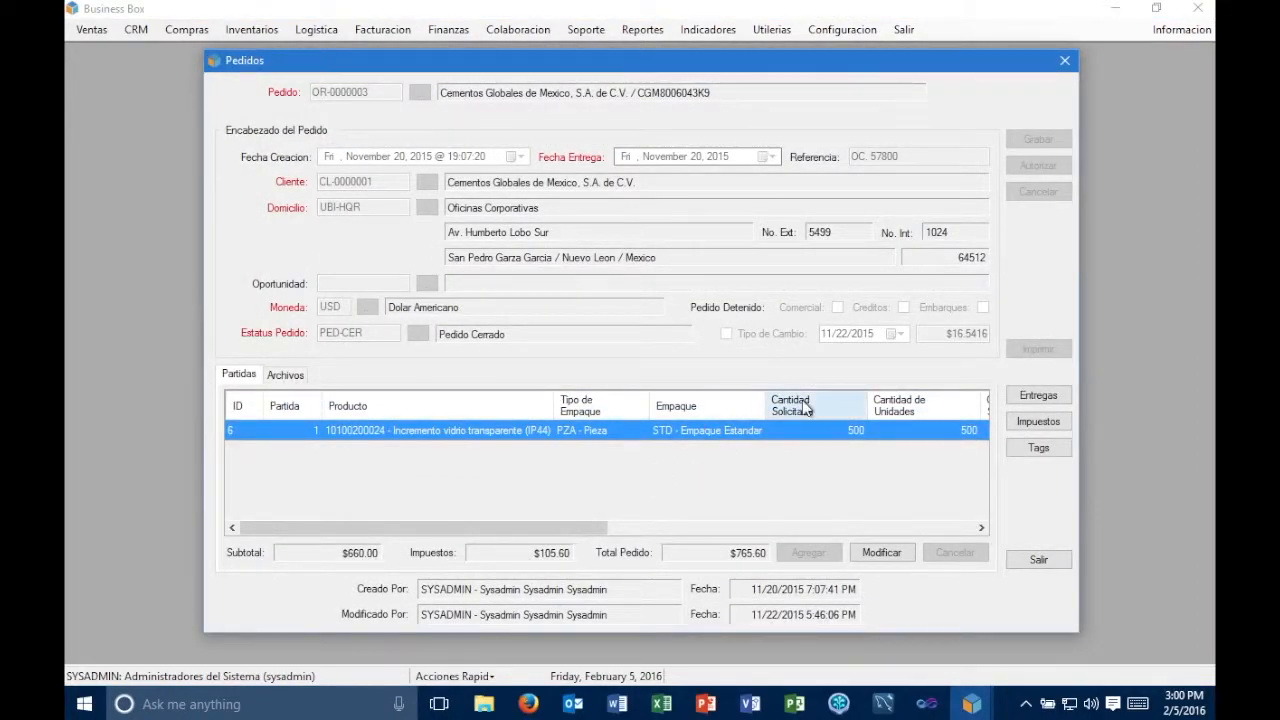
mouse_move(606, 540)
mouse_down()
mouse_move(956, 536)
mouse_move(600, 534)
mouse_up()
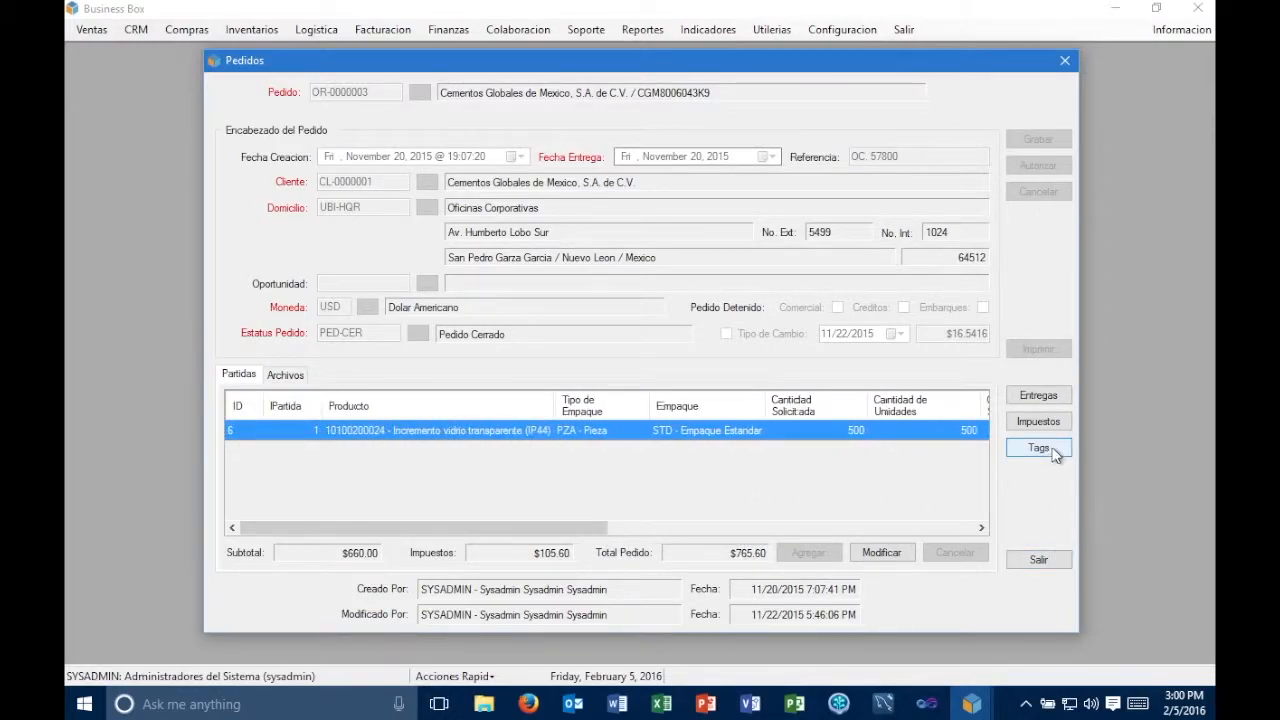
click(1030, 398)
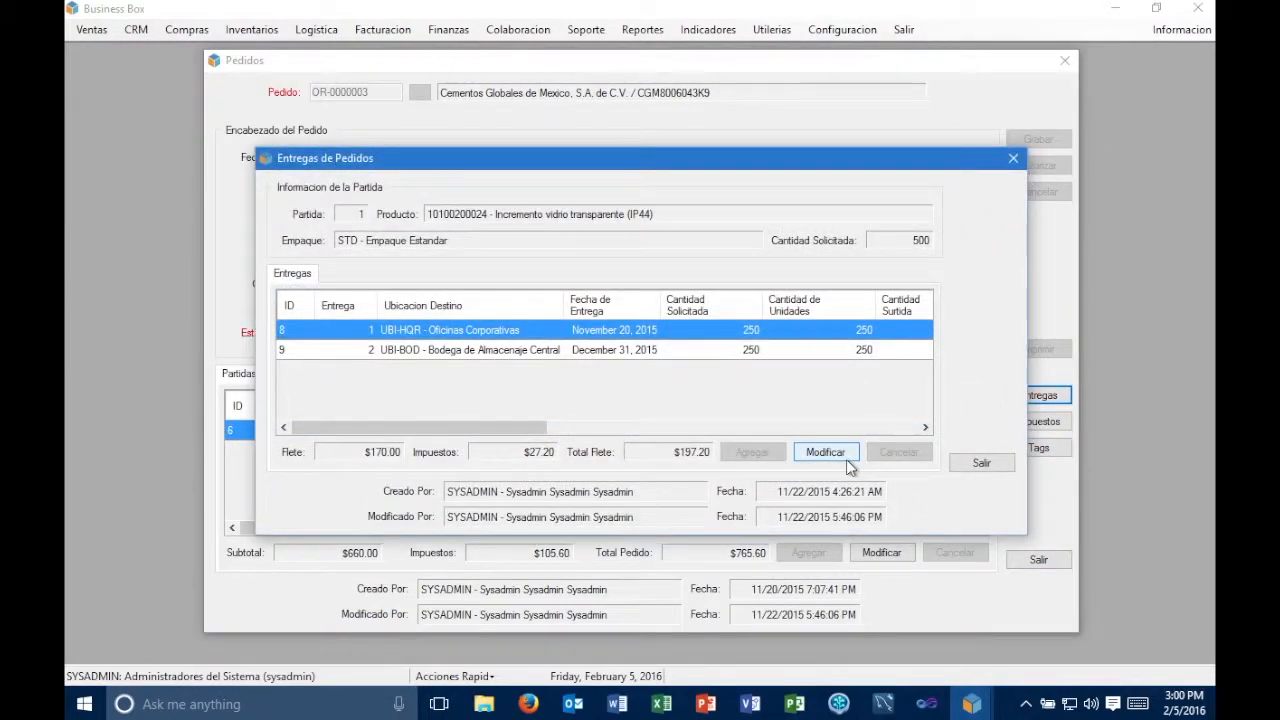
click(843, 454)
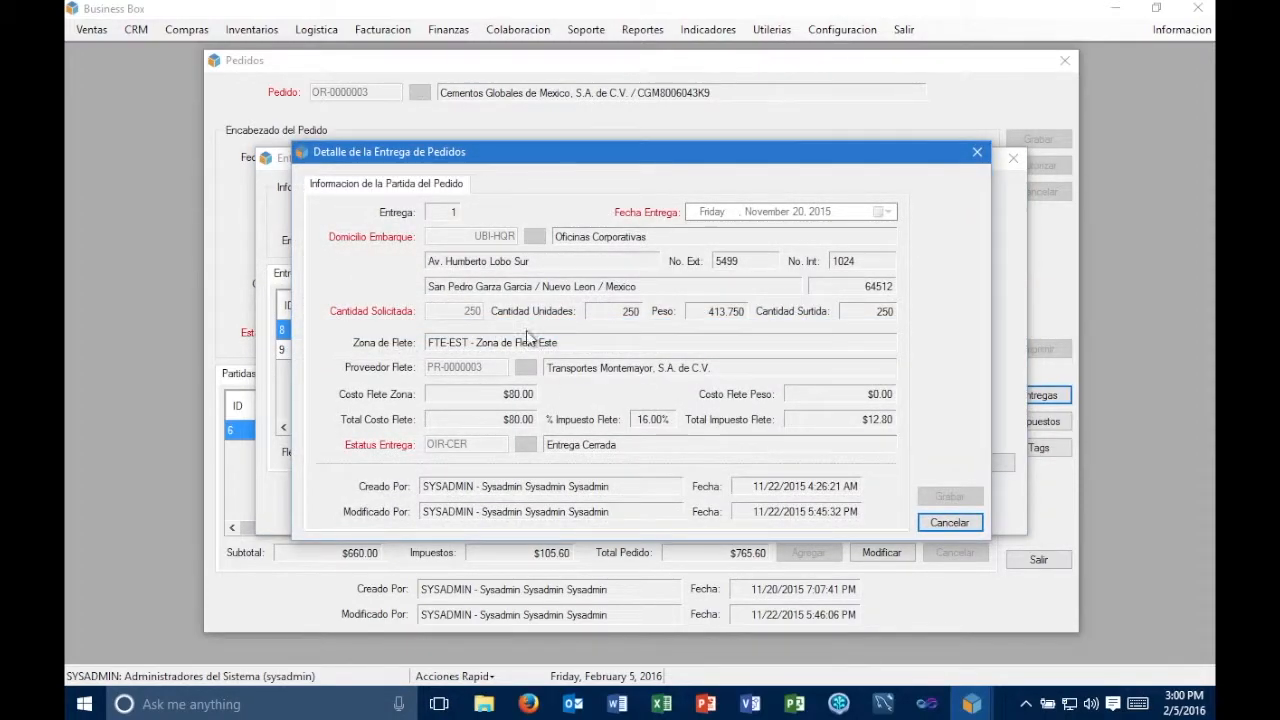
click(950, 522)
click(981, 466)
- Consult the taxes of the order's line item and return to the workflow
click(1034, 426)
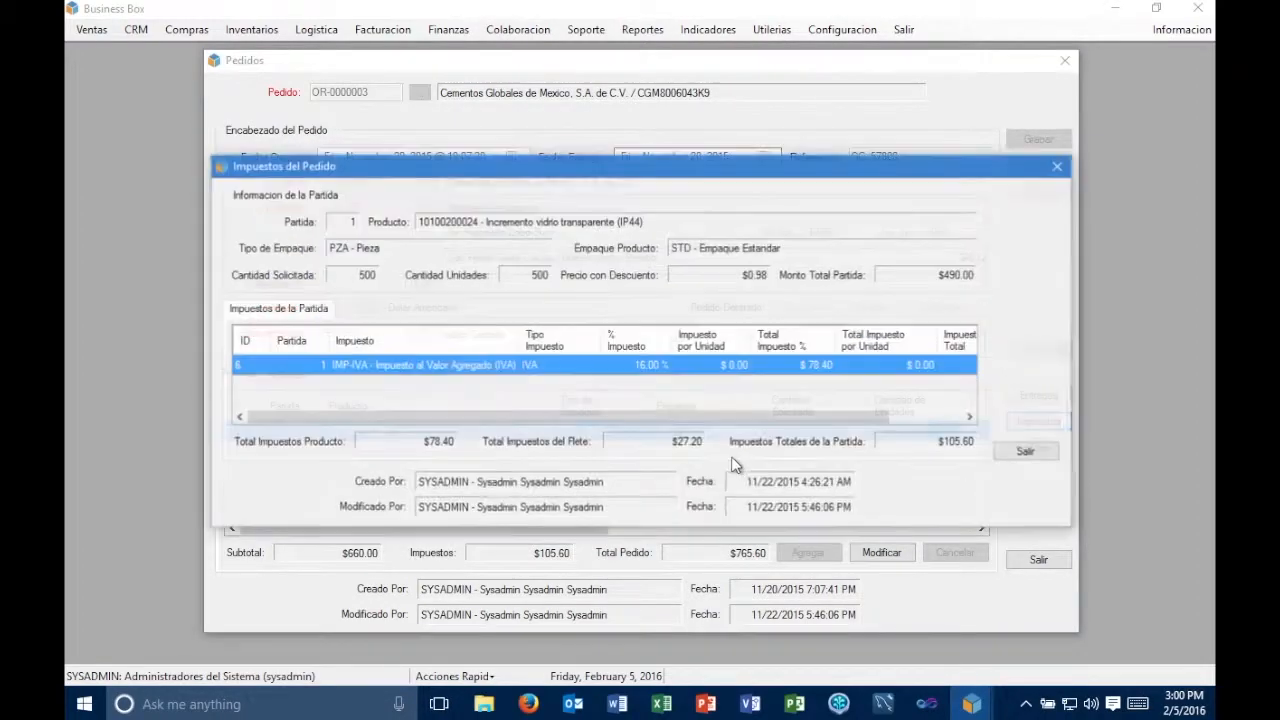
click(1037, 460)
click(1040, 560)
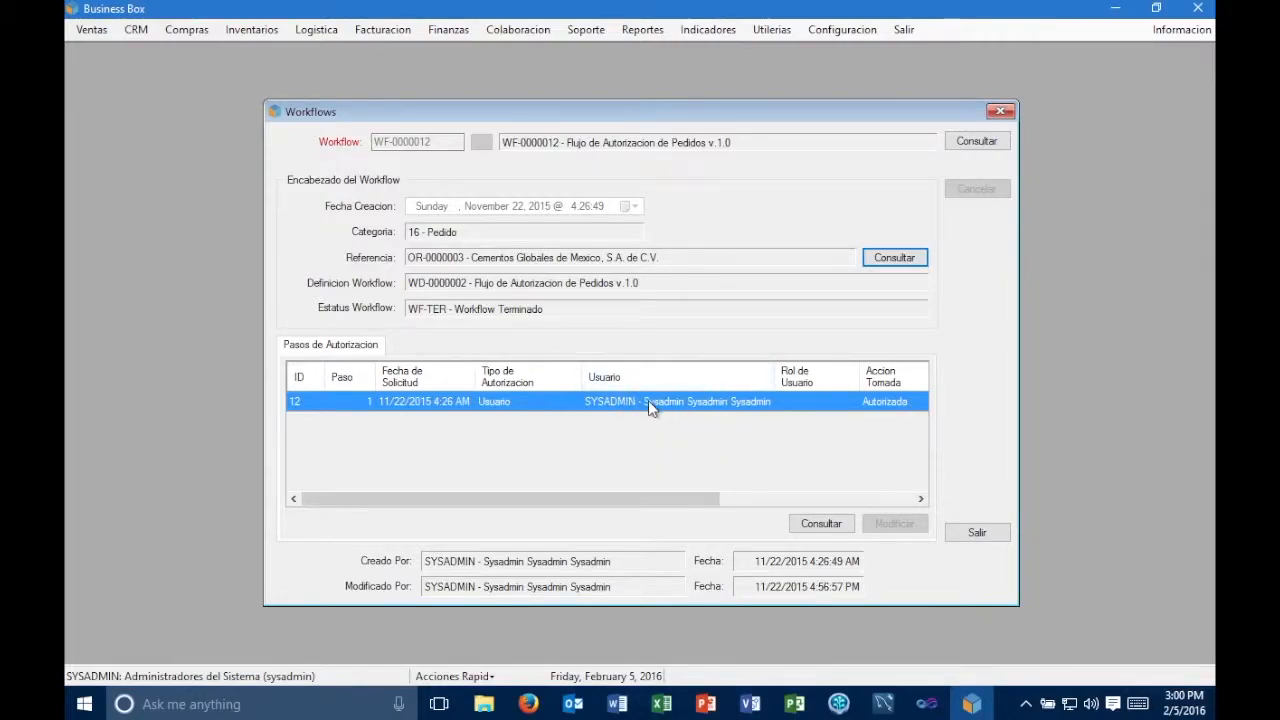
- Examine the action taken, date and comment of the workflow's authorization step 1, and close the workflow consultation
click(830, 522)
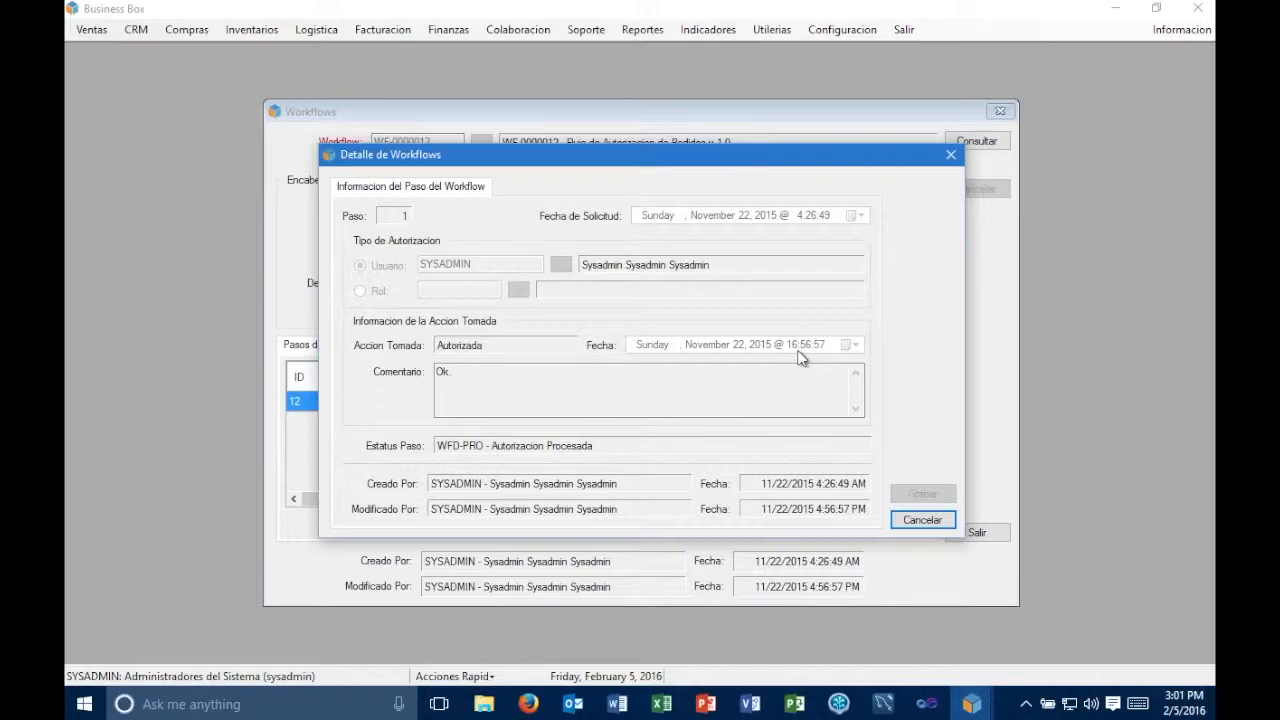
click(486, 366)
drag(458, 372, 411, 374)
text(Ok)
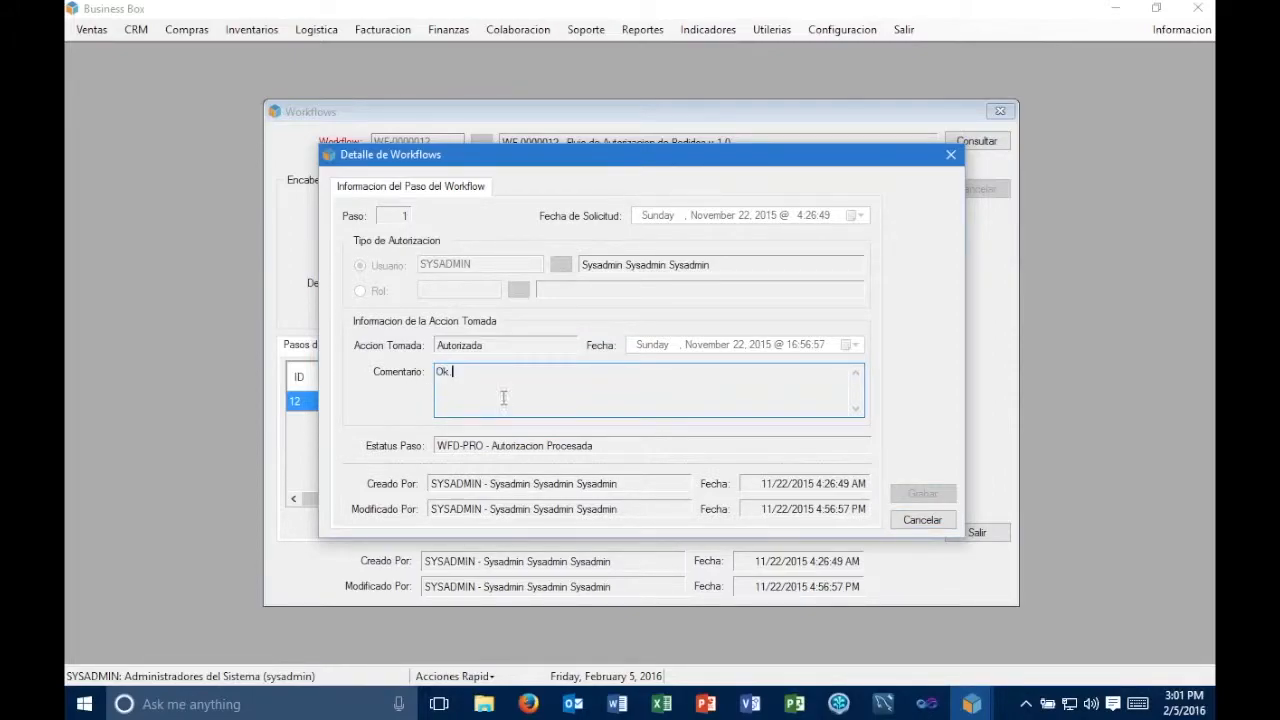
click(926, 520)
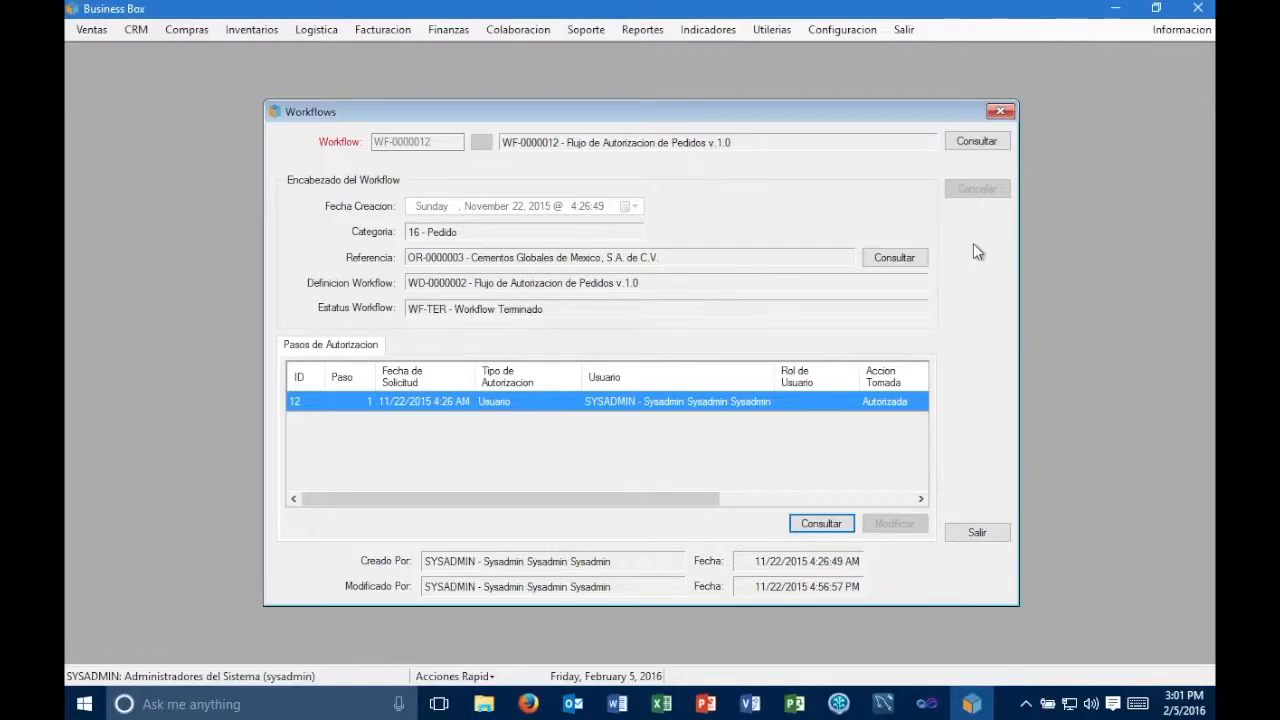
click(1001, 113)
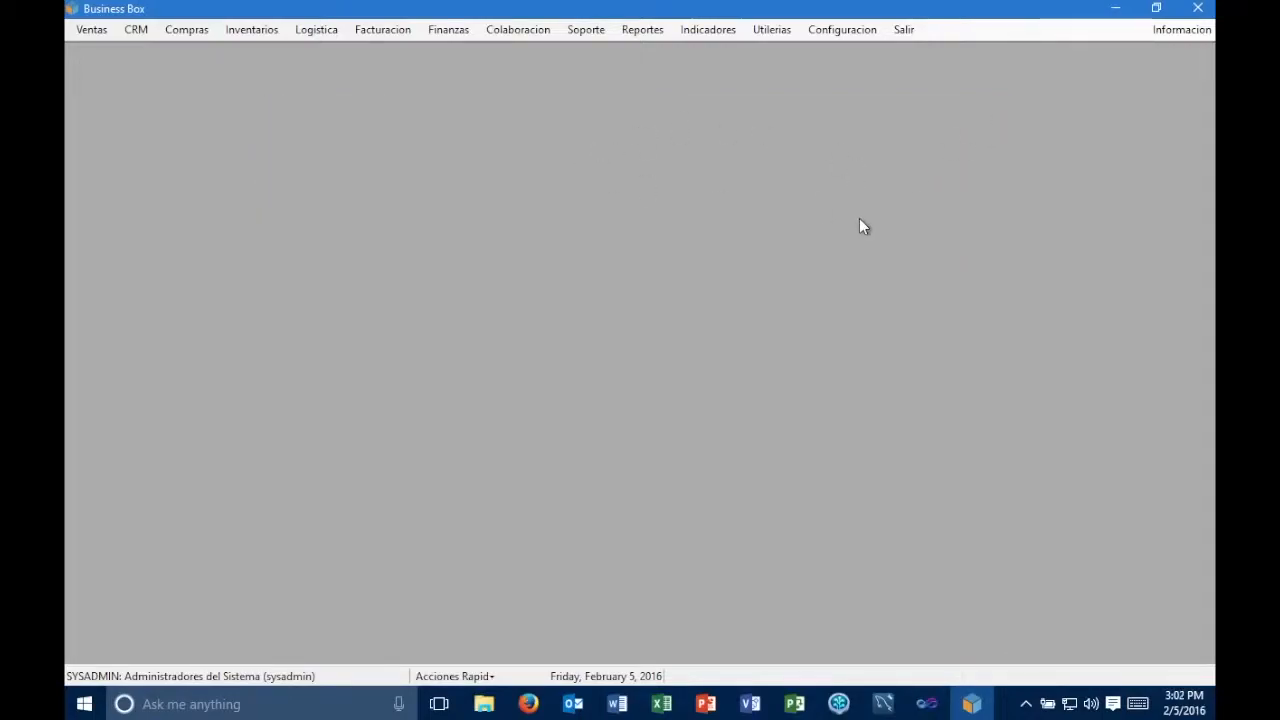